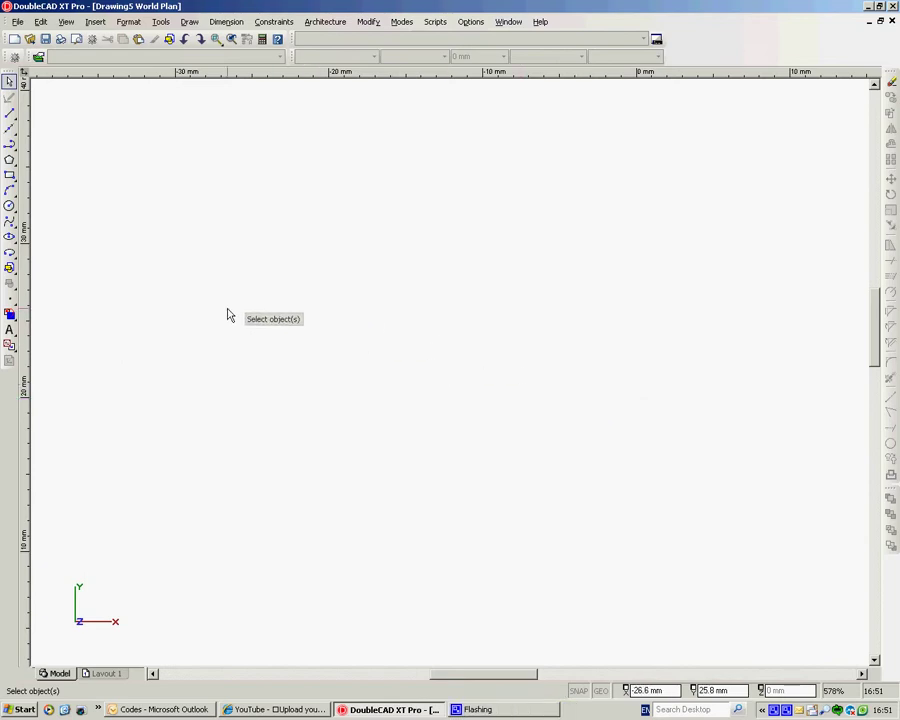
Step: Draw a 4 by 3 mm rectangle with its first corner in the upper left
right_click(227, 315)
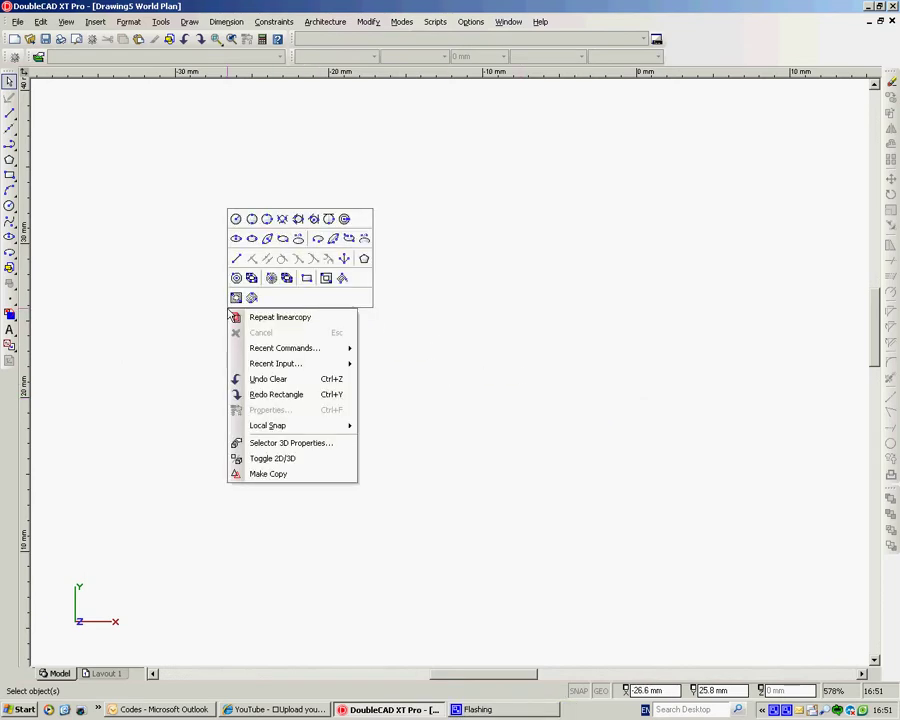
click(307, 279)
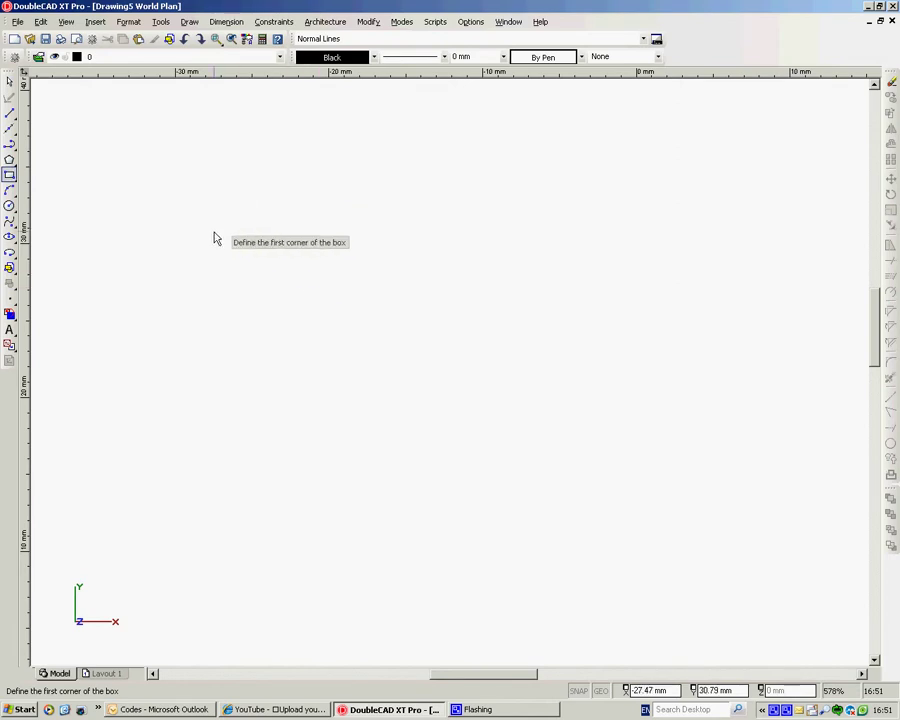
click(126, 181)
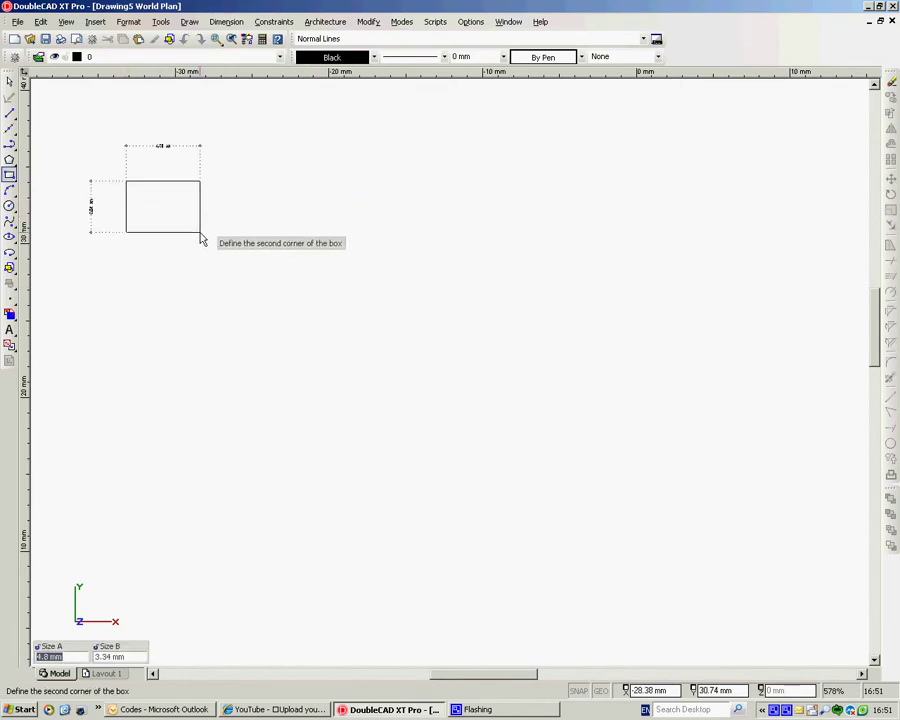
text(4)
key(Tab)
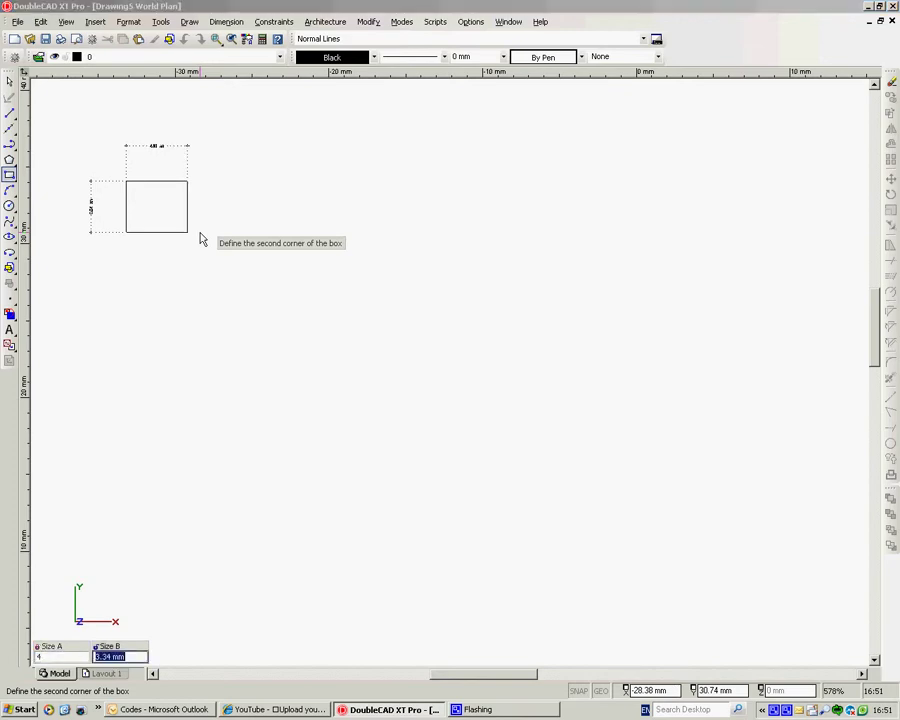
text(3)
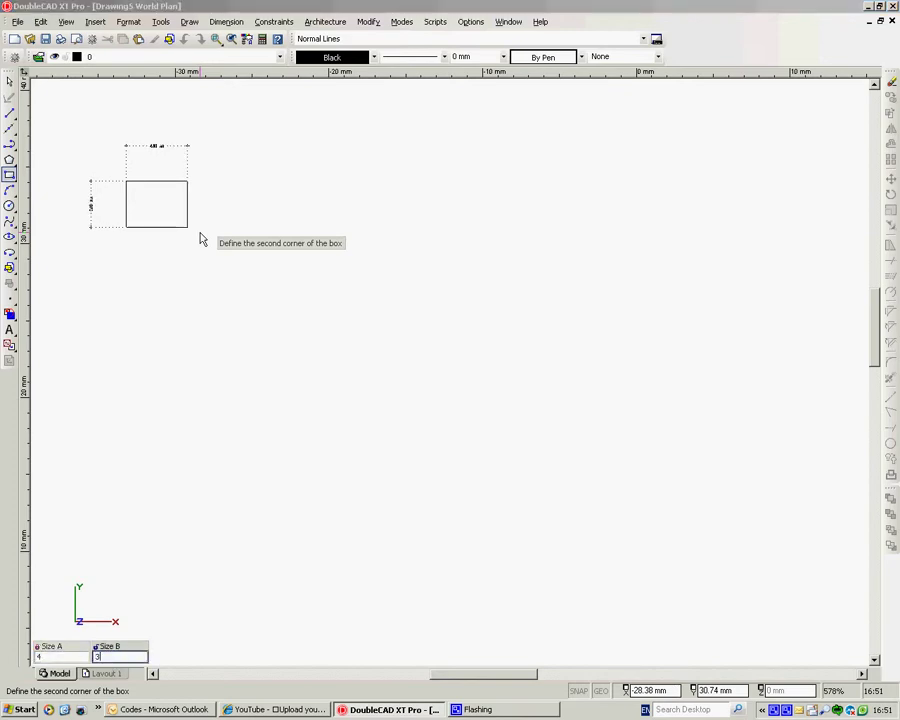
key(Return)
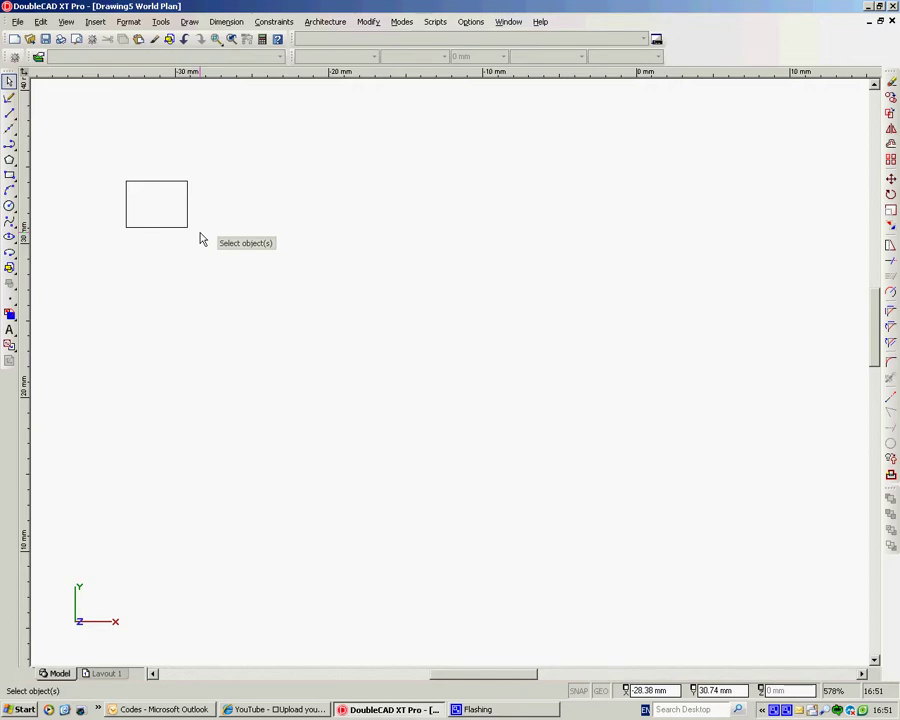
Step: Switch on the Copy toolbar in the Customize dialog's Toolbars list
double_click(712, 45)
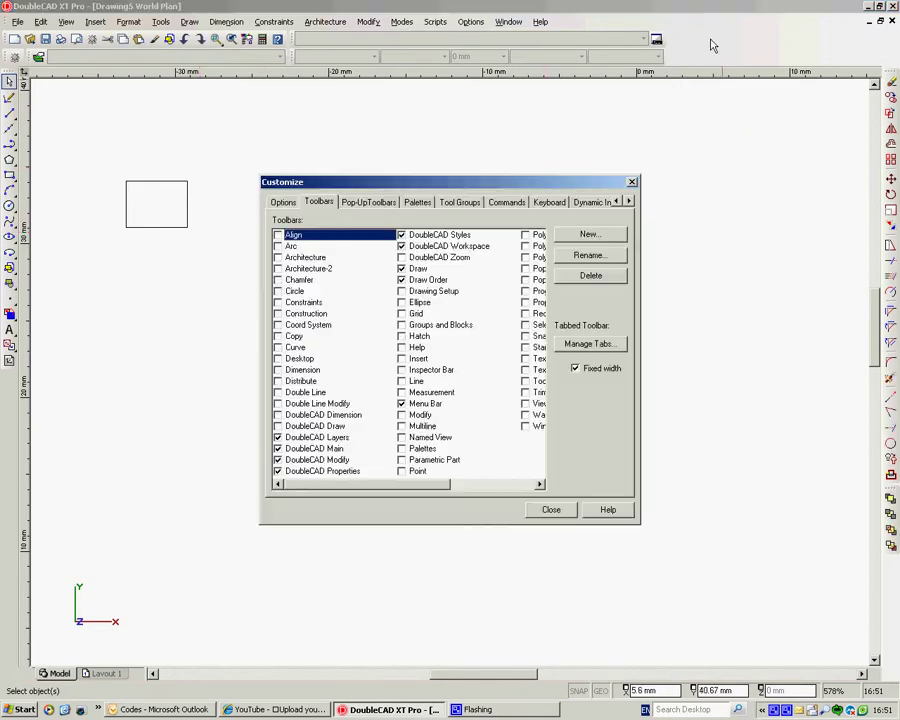
click(278, 337)
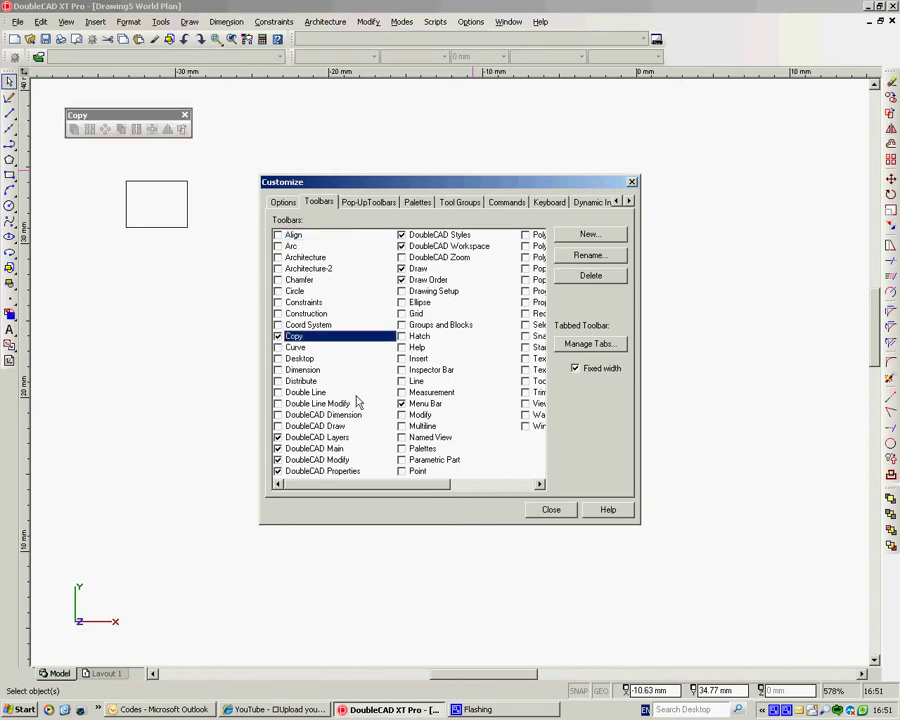
click(552, 511)
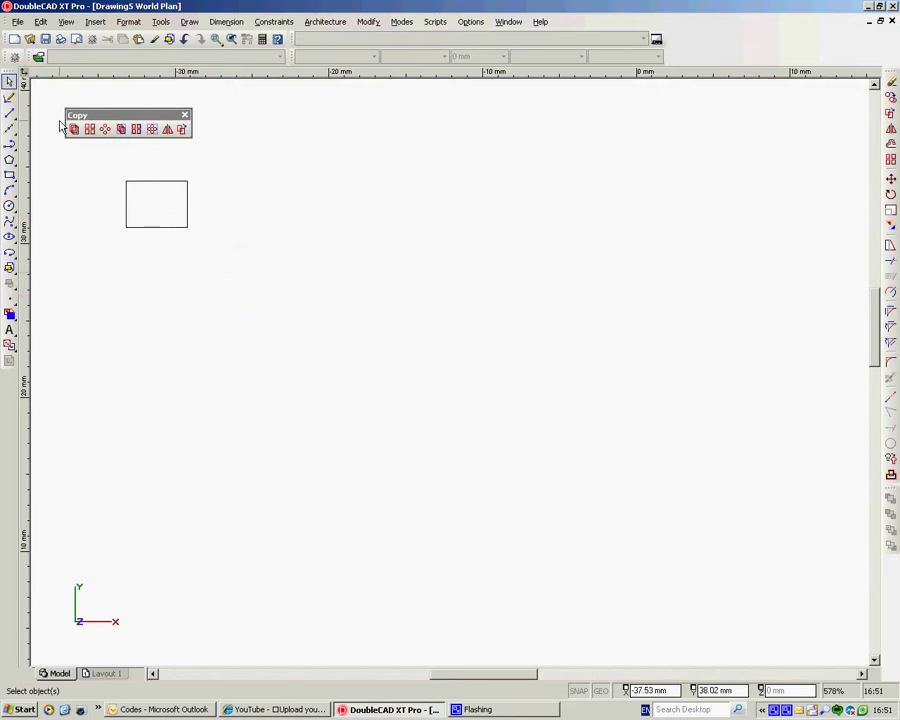
click(158, 182)
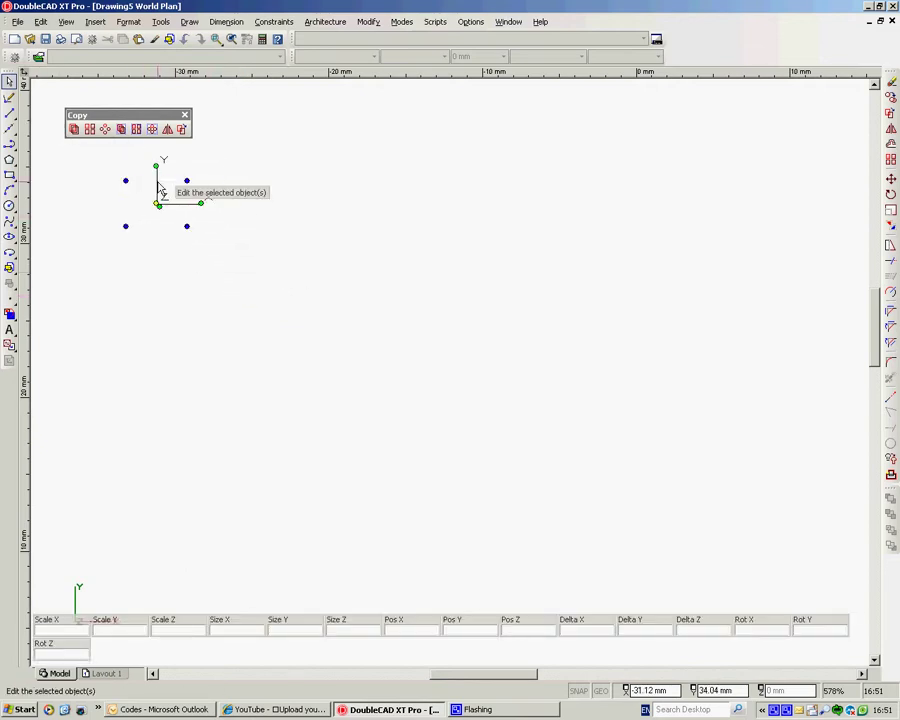
click(73, 131)
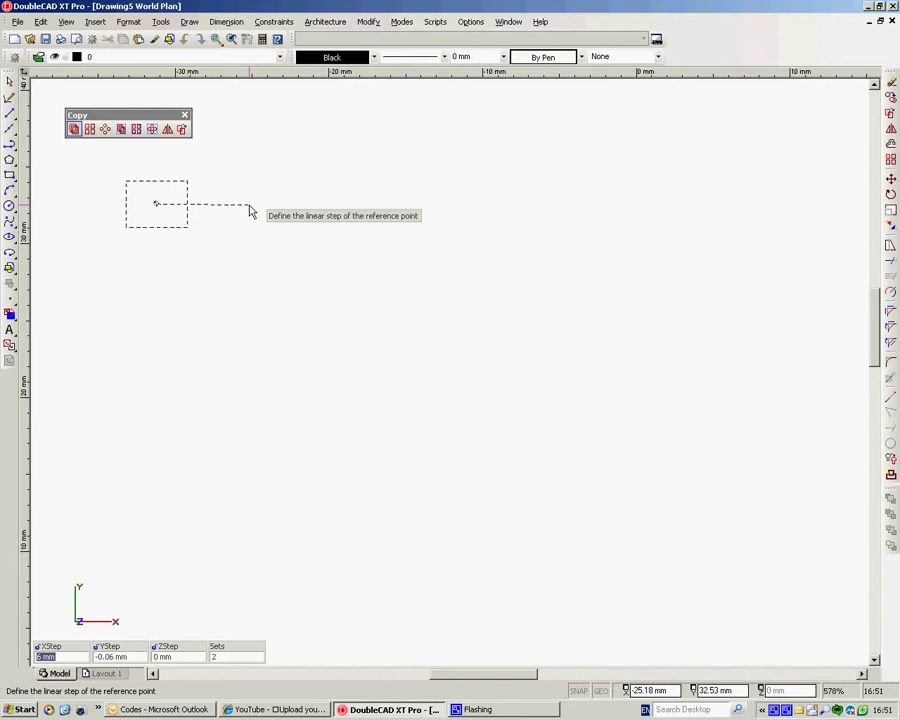
text(8)
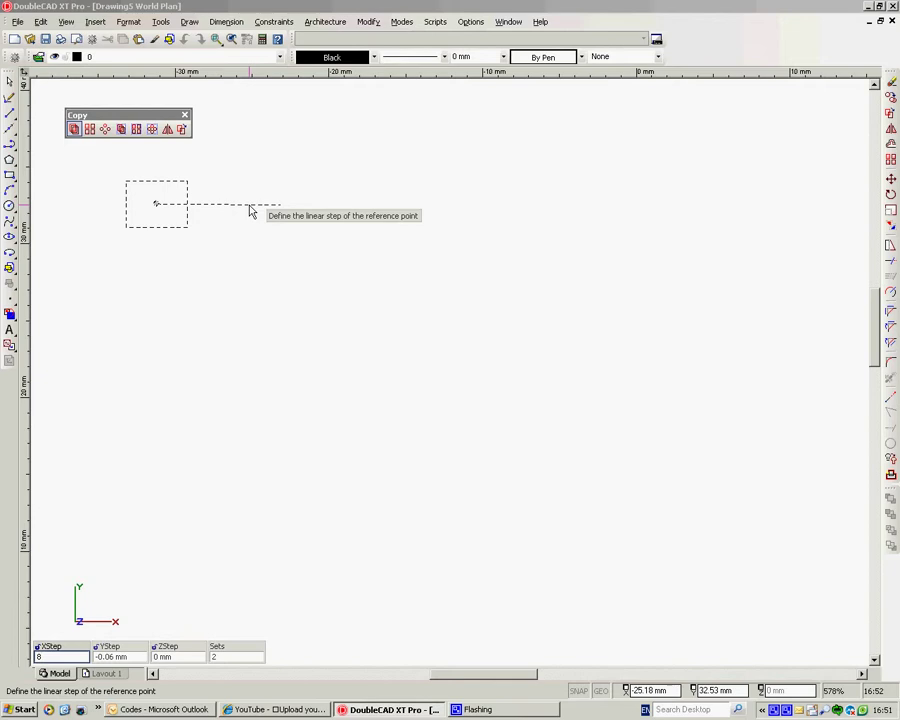
key(Tab)
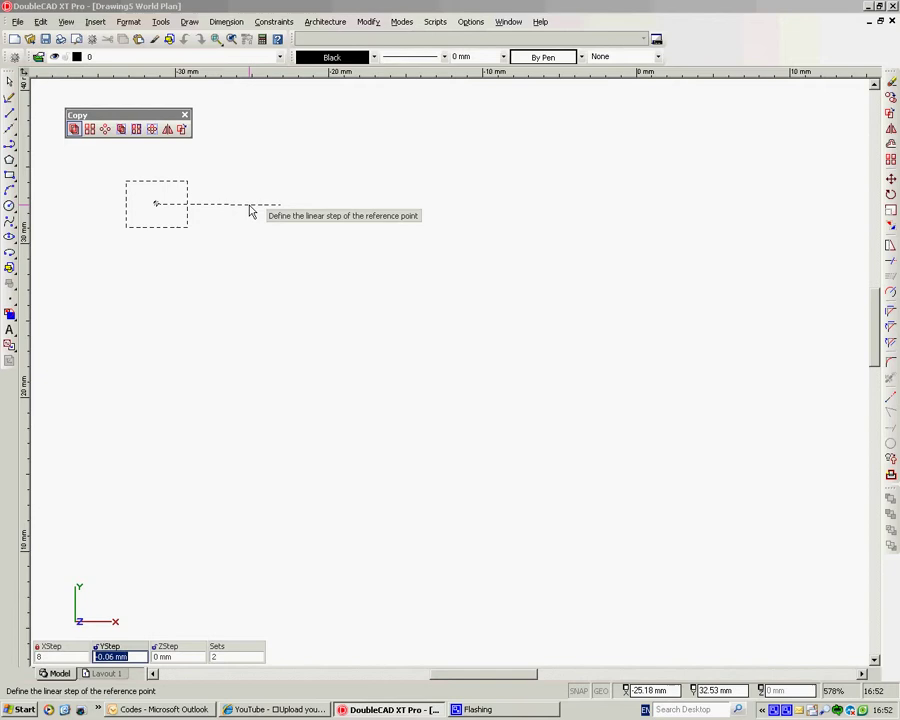
text(0)
key(Tab)
key(Tab)
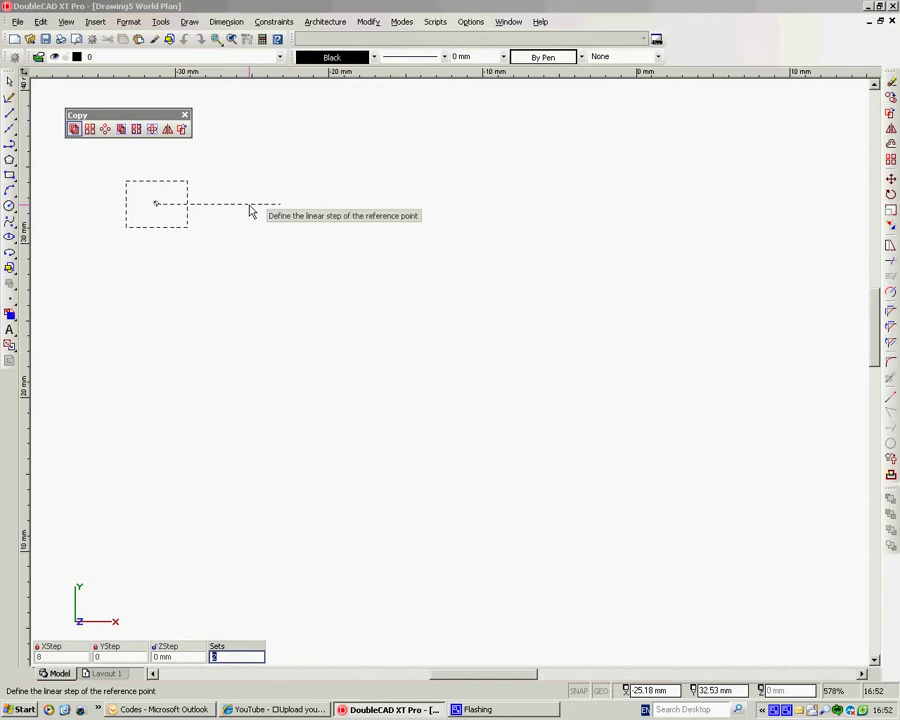
text(5)
key(Return)
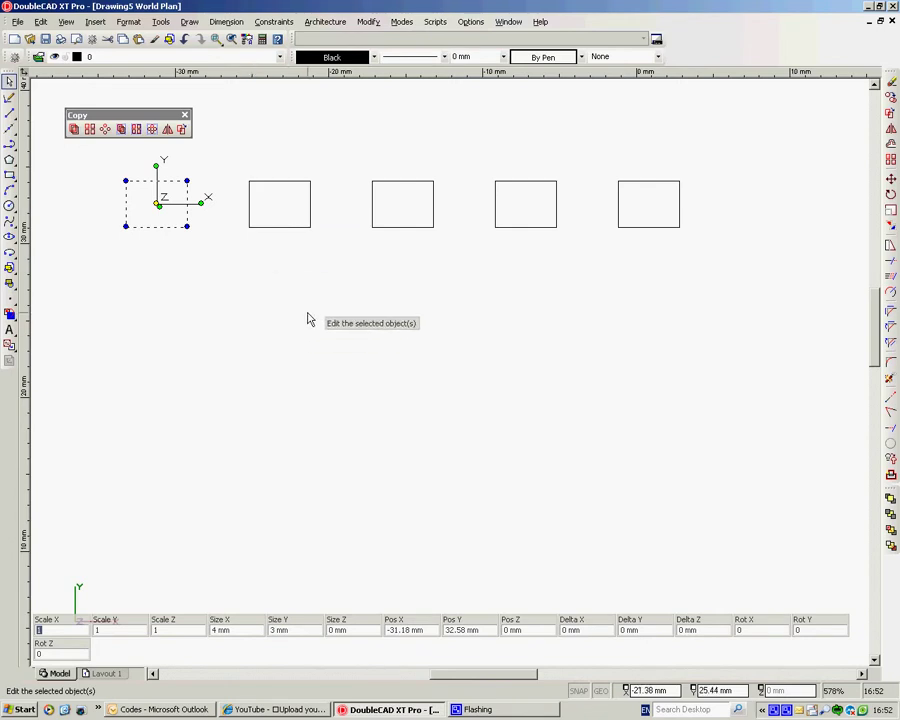
key(Escape)
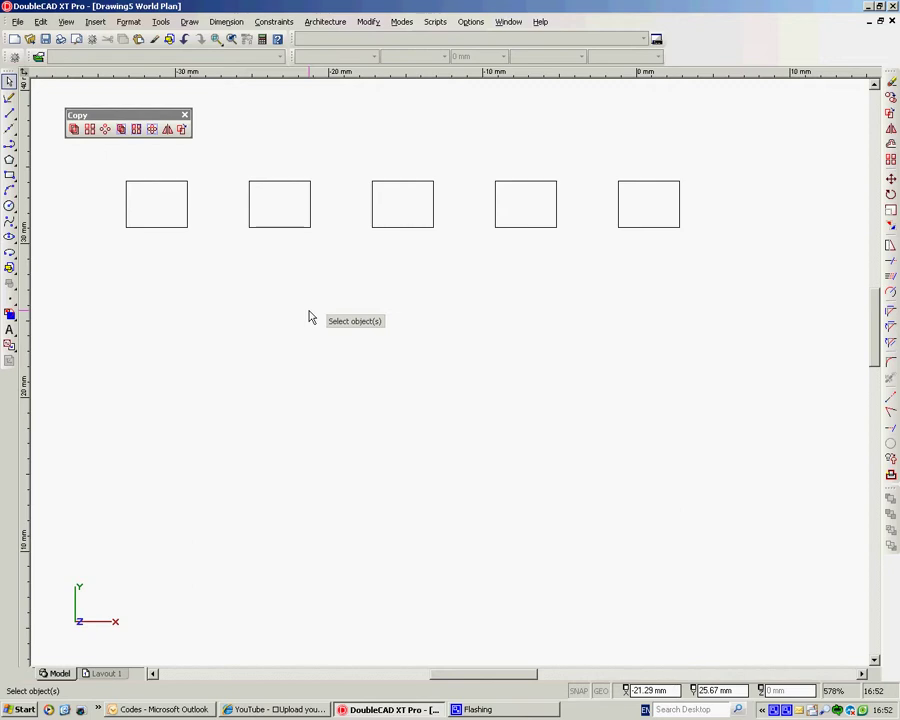
key(ctrl+z)
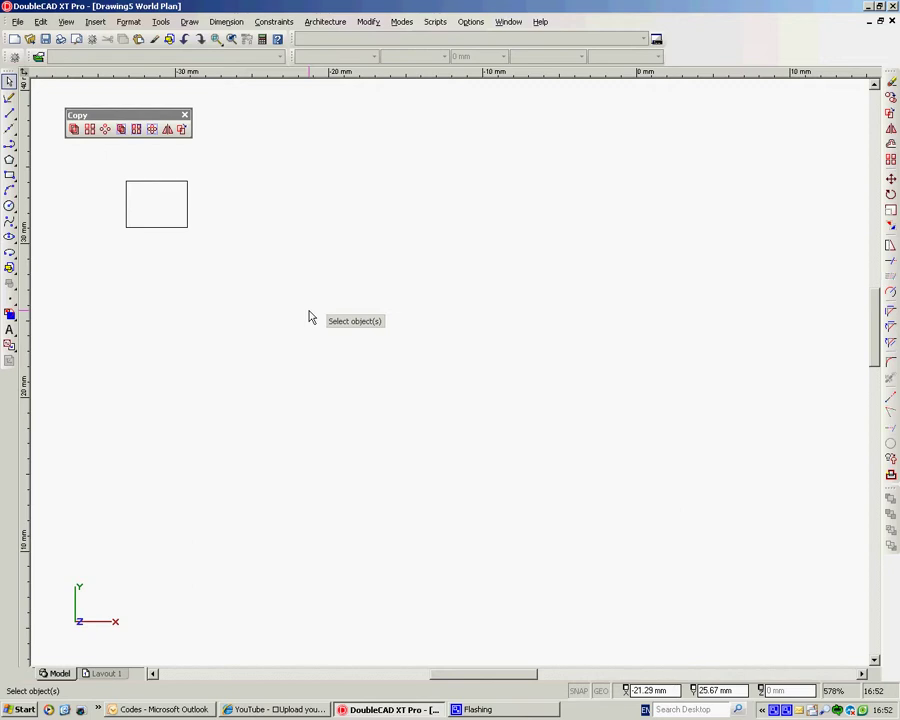
click(146, 186)
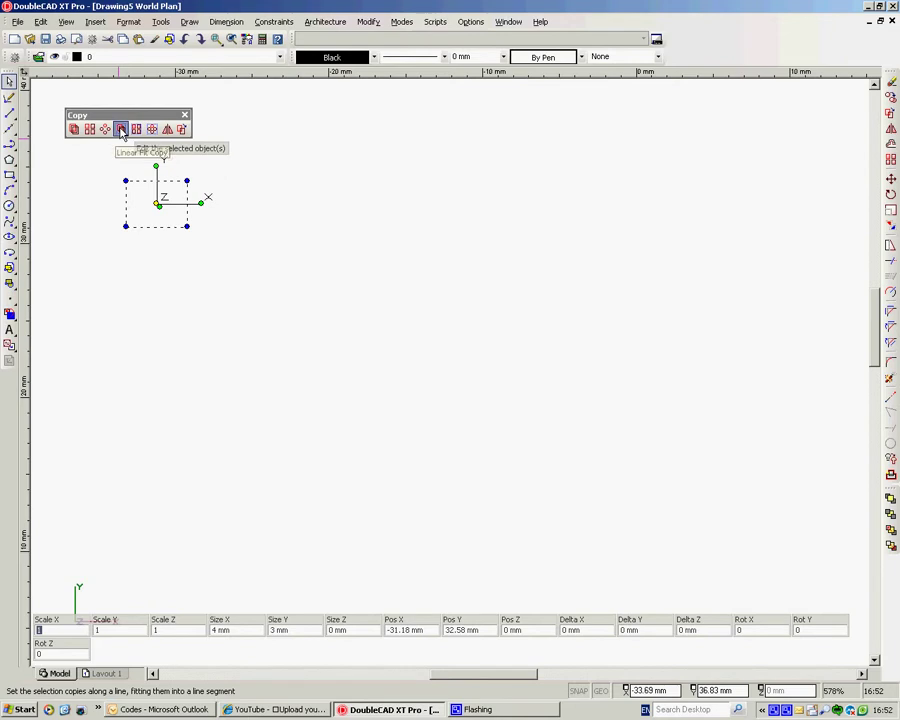
click(121, 130)
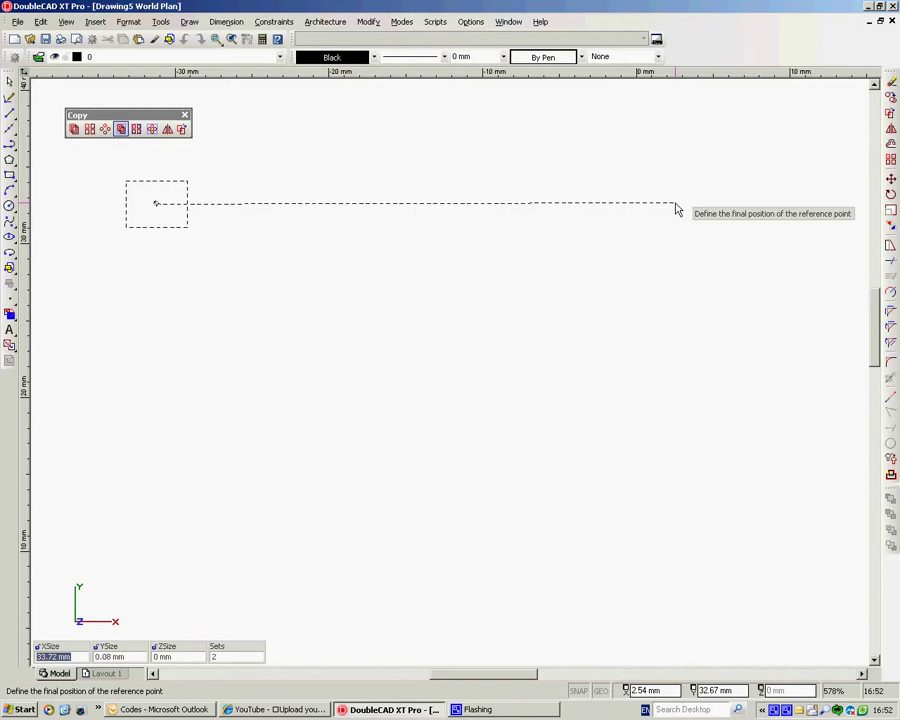
text(38)
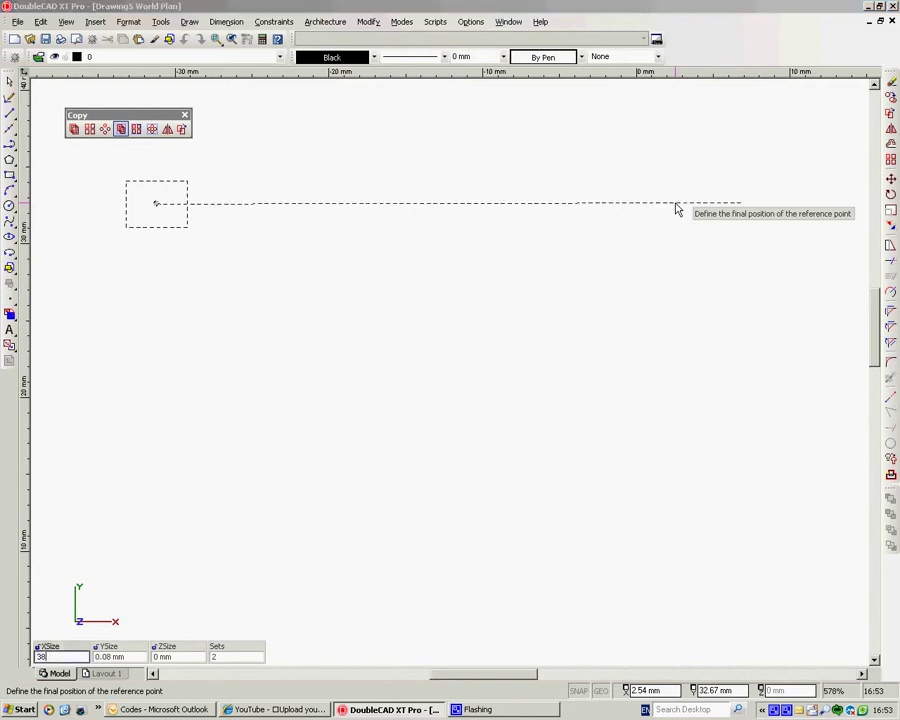
key(Tab)
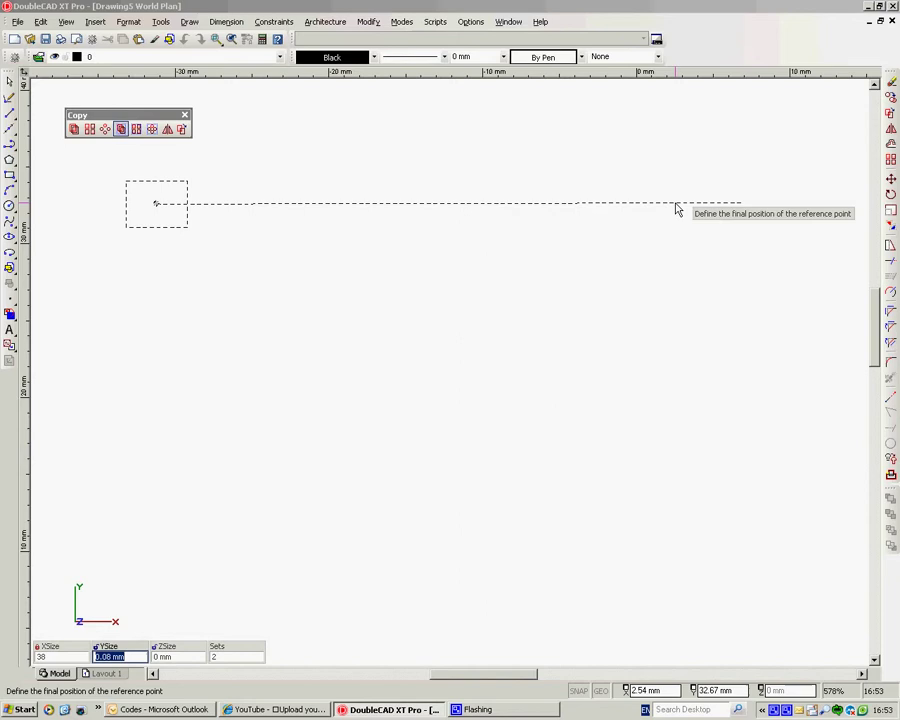
text(0)
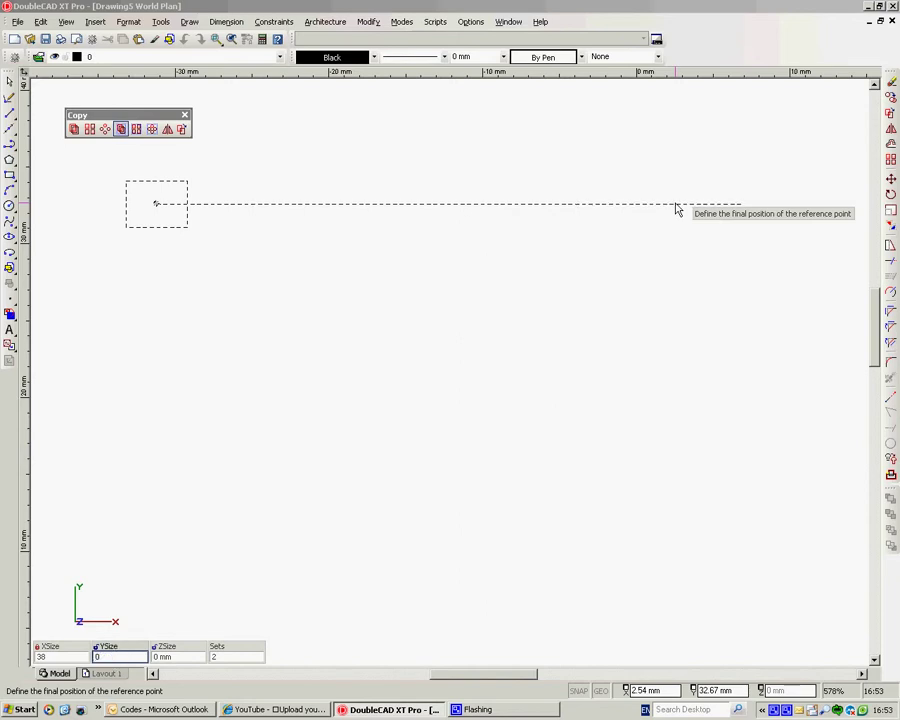
key(Tab)
key(Tab)
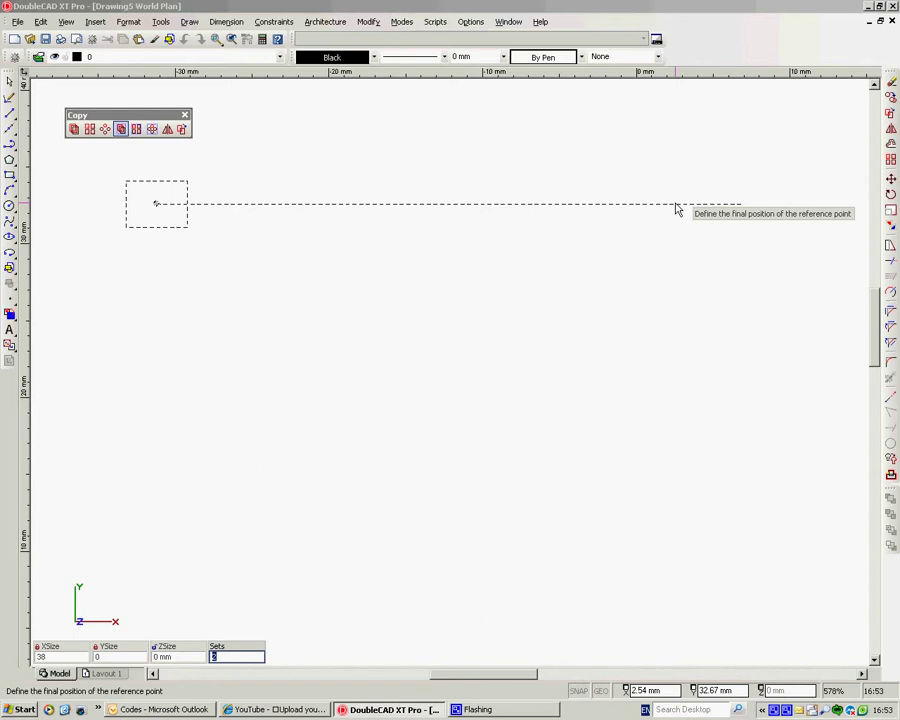
text(6)
key(Return)
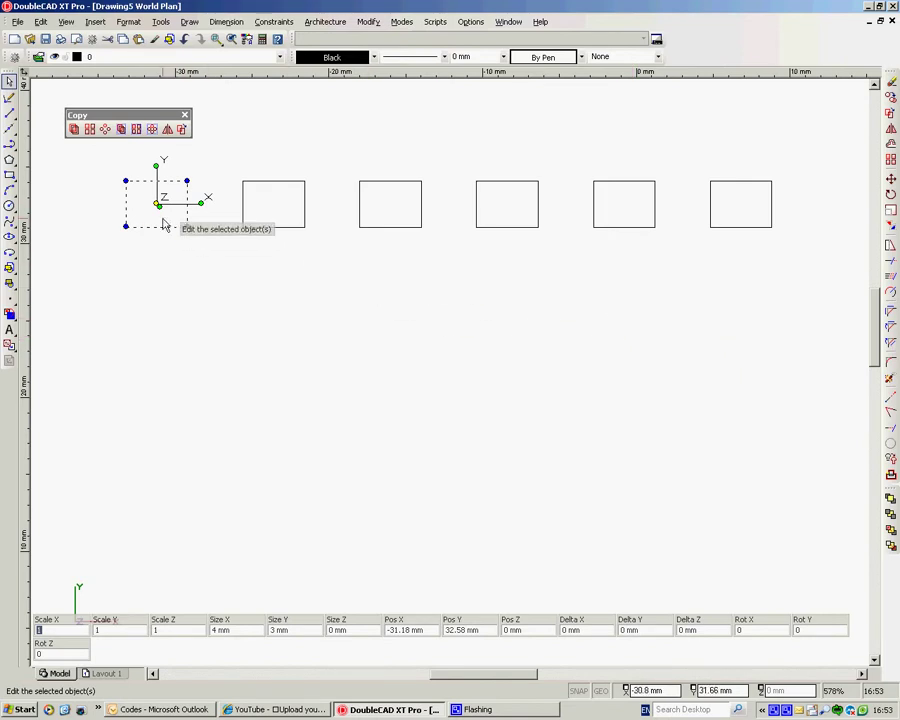
click(209, 267)
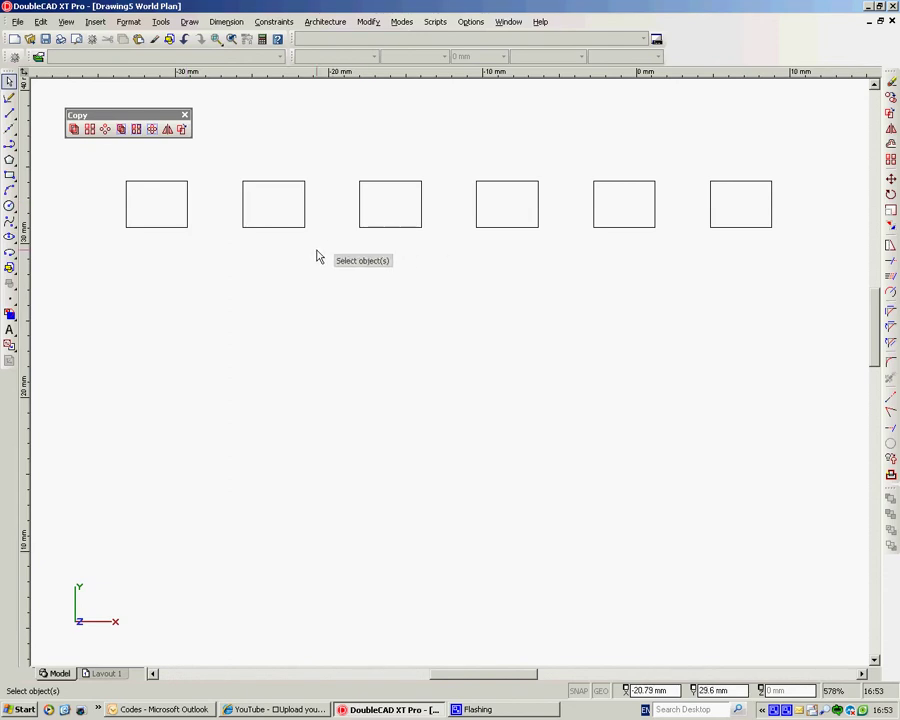
key(ctrl+z)
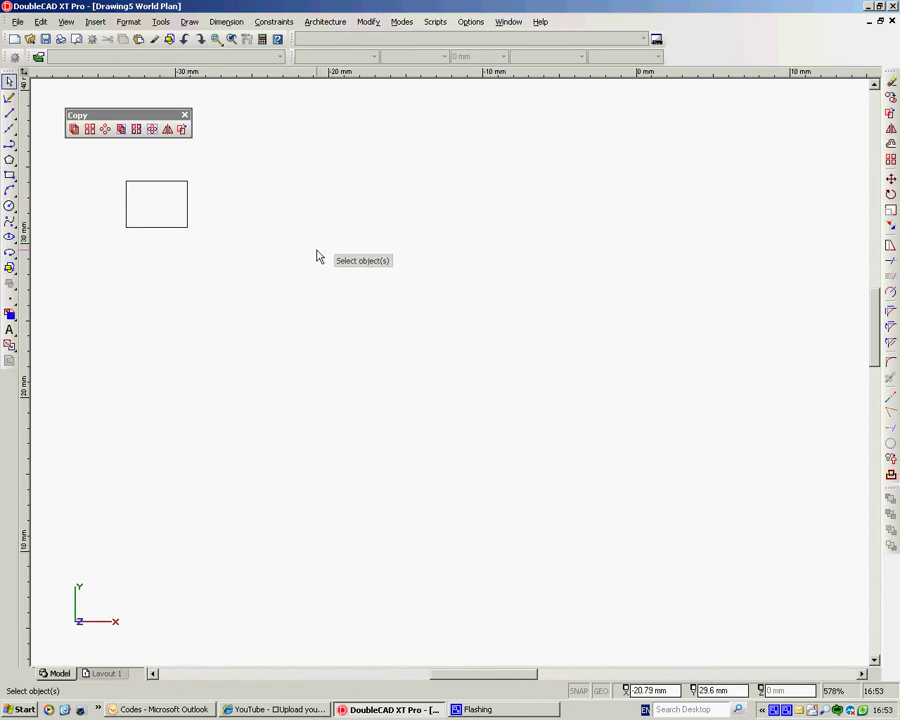
click(150, 182)
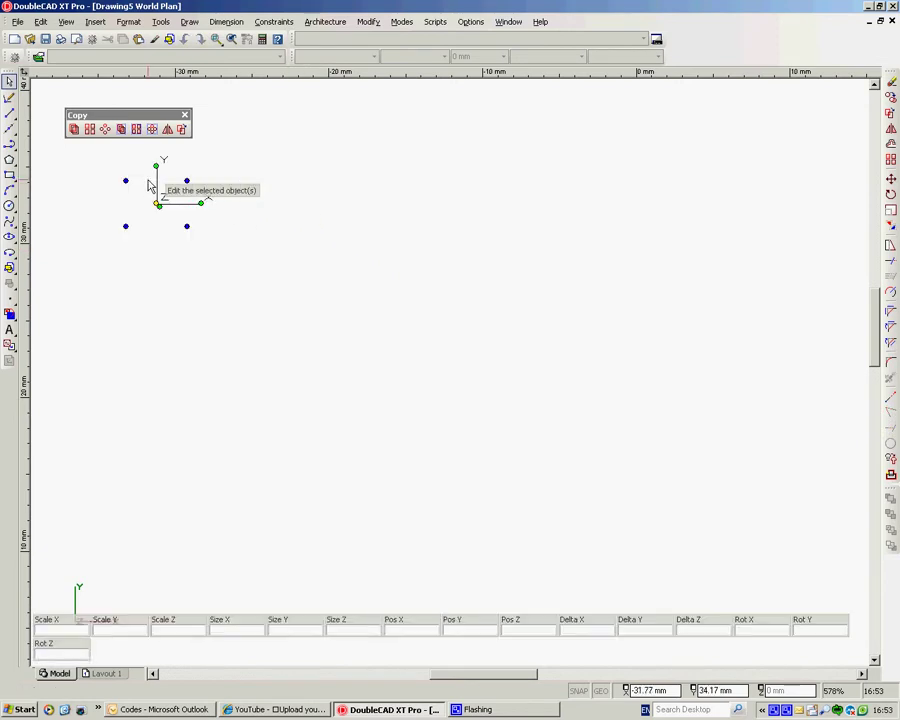
click(90, 129)
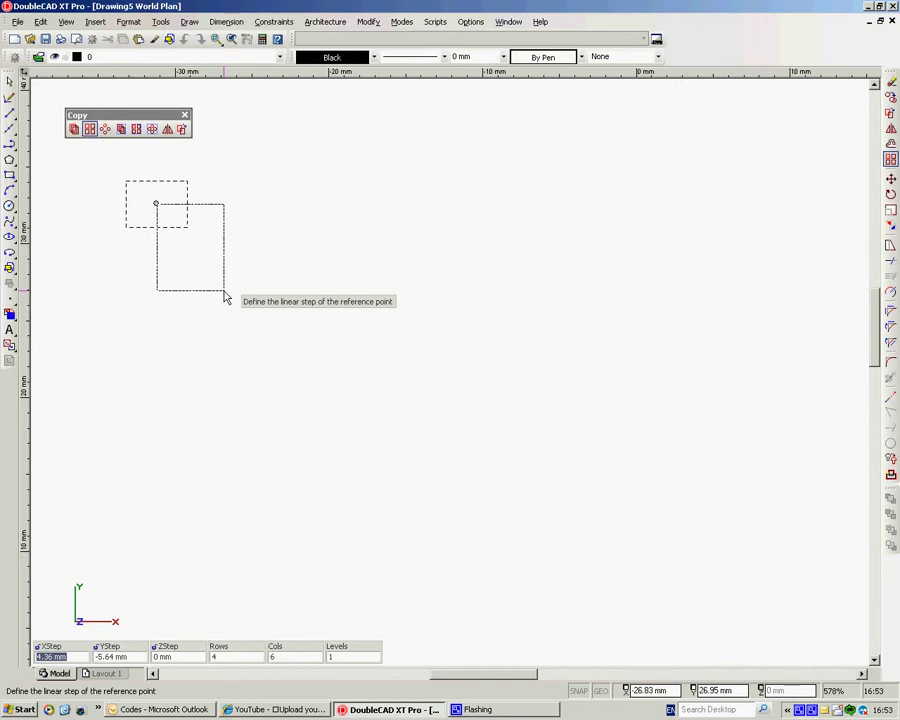
text(5)
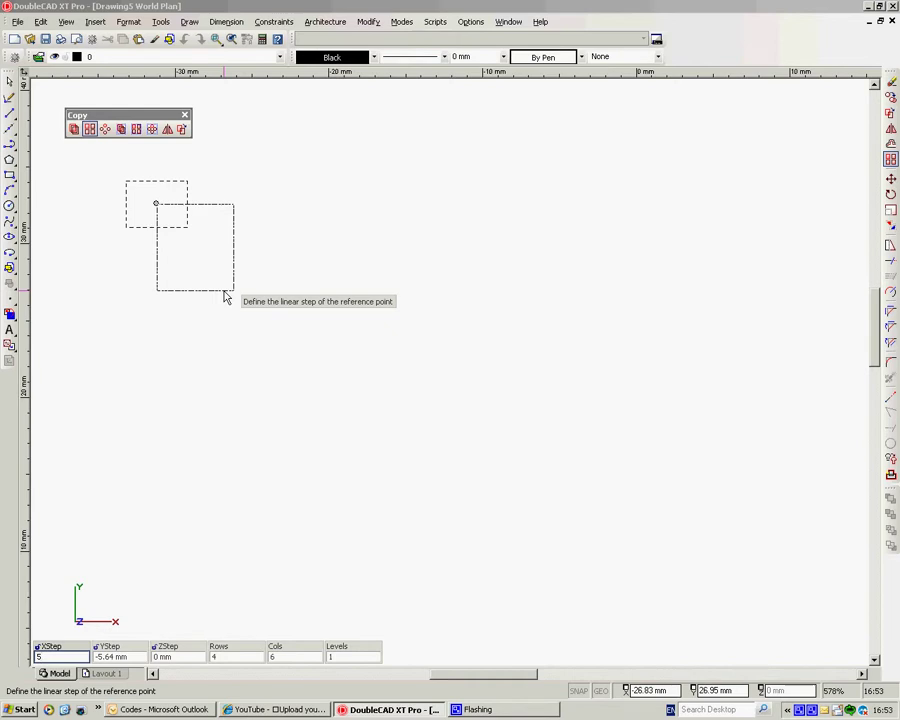
key(Tab)
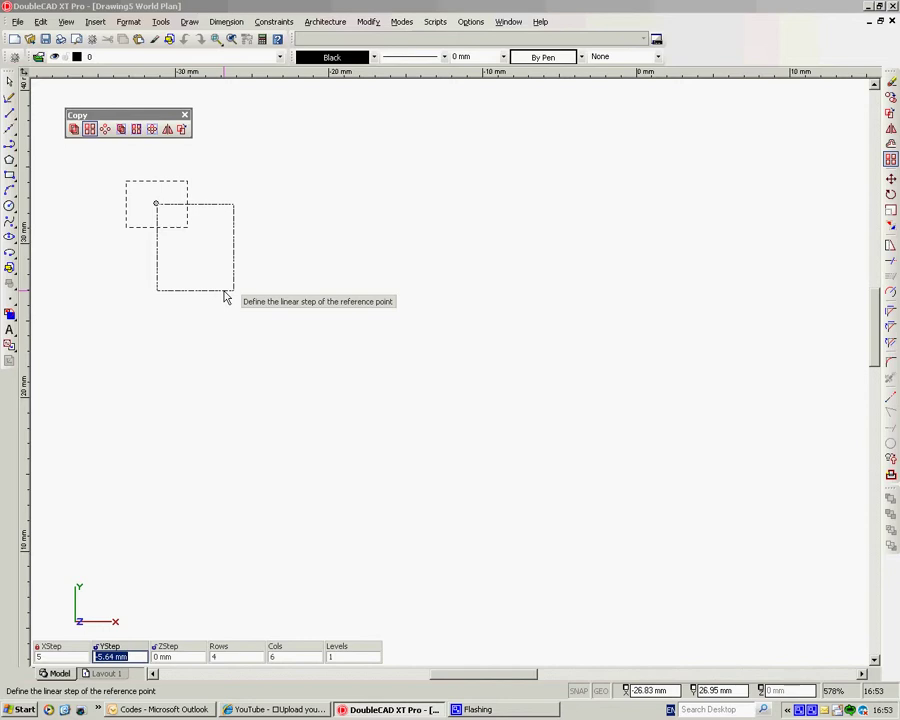
text(-6)
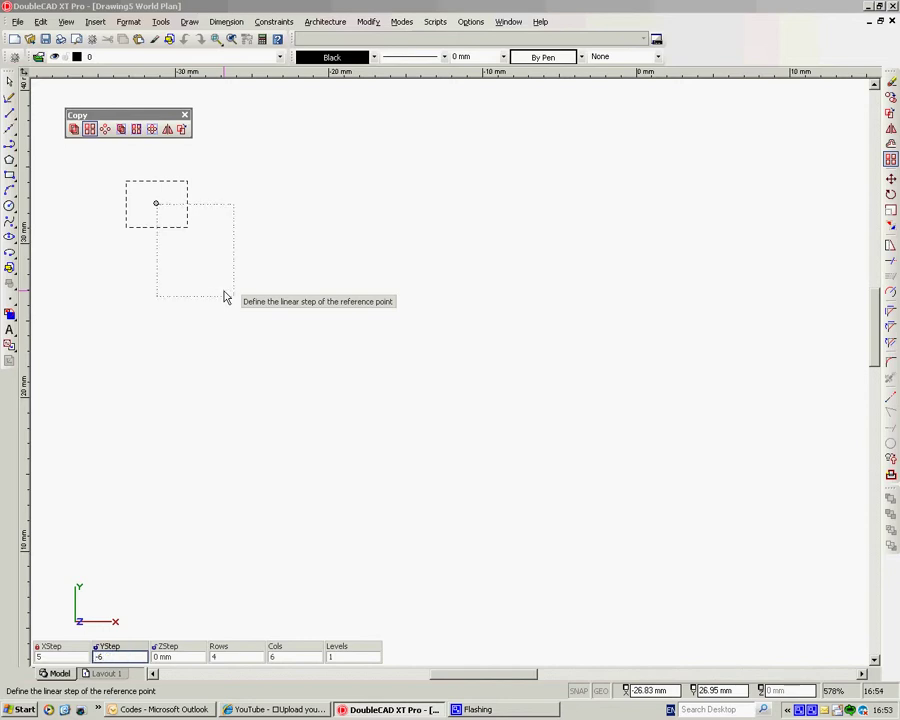
key(Tab)
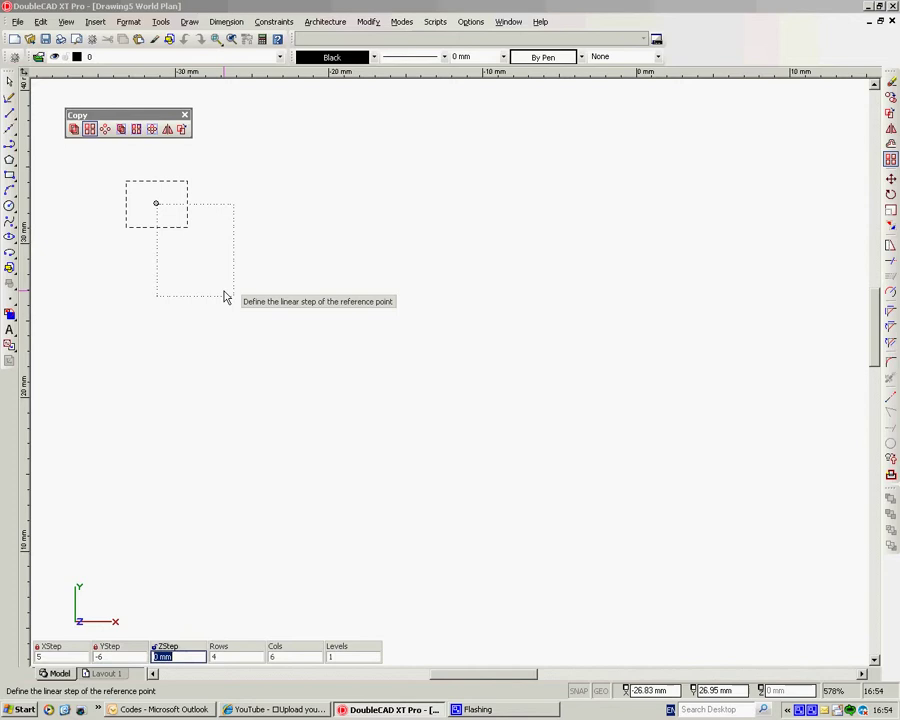
key(Tab)
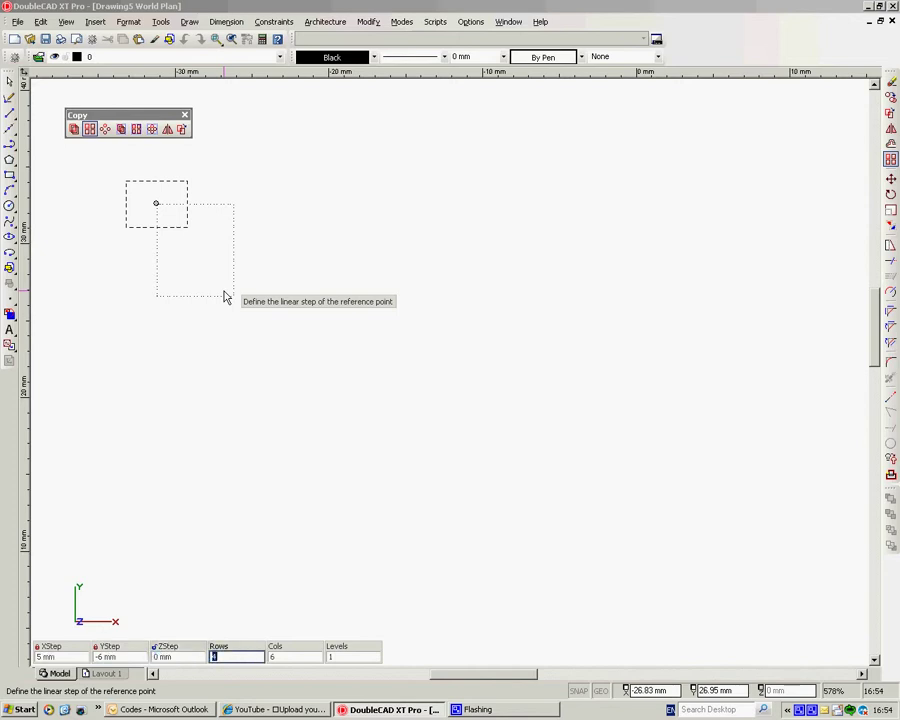
text(4)
key(Tab)
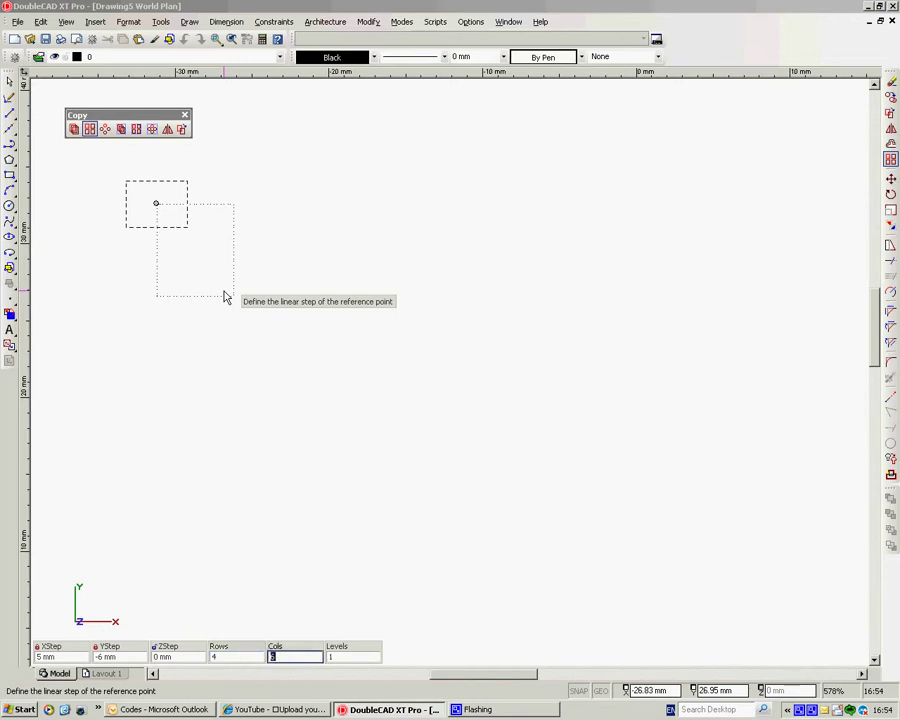
text(2)
key(Return)
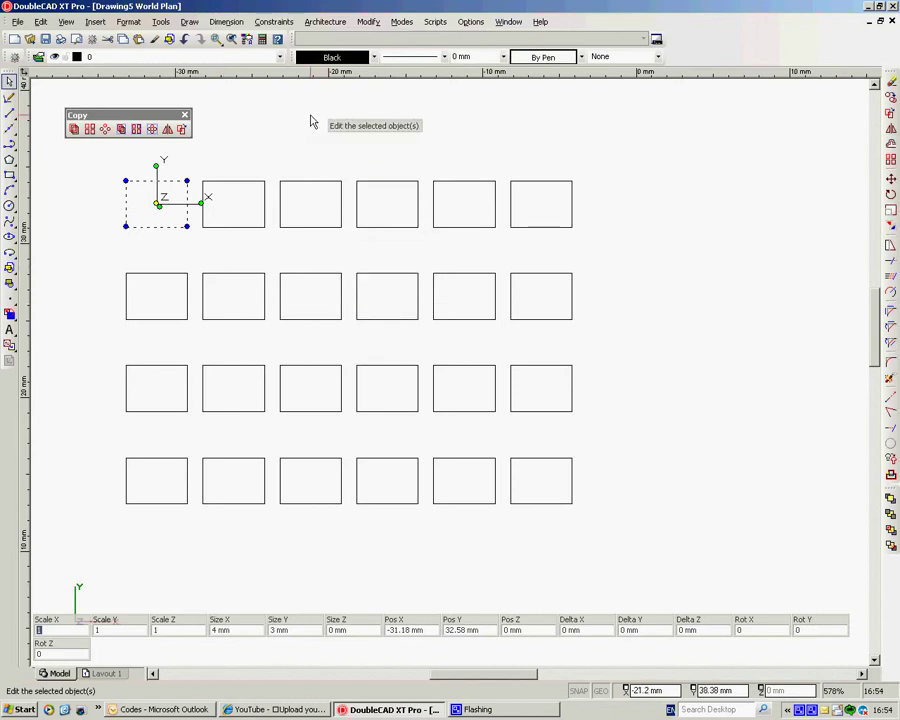
key(ctrl+z)
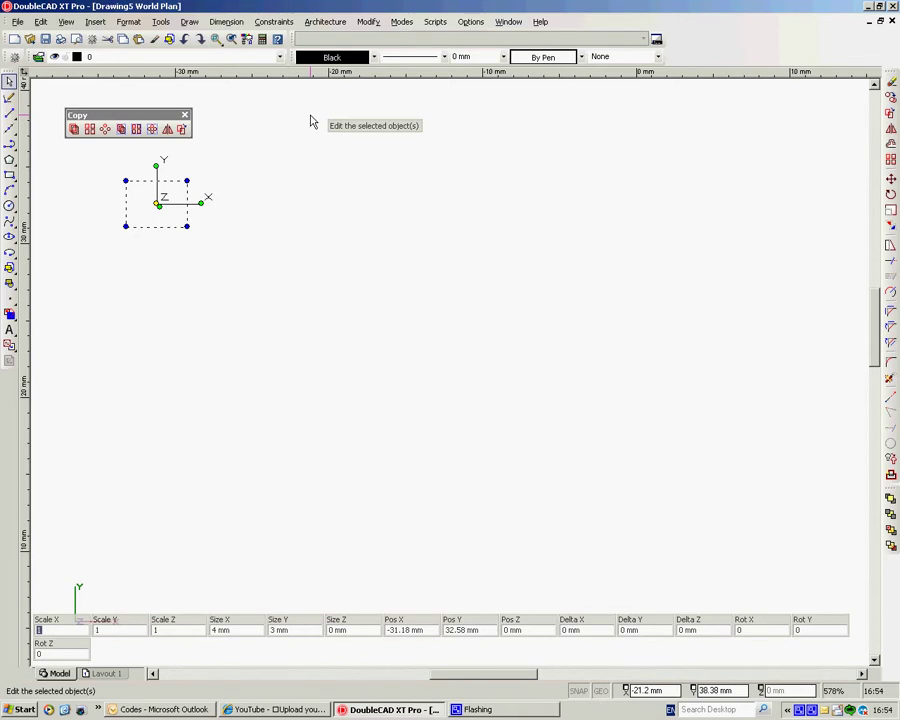
Step: Array Fit Copy the rectangle with XBound 35, YBound -28, 5 rows, 7 columns, then zoom out
click(137, 130)
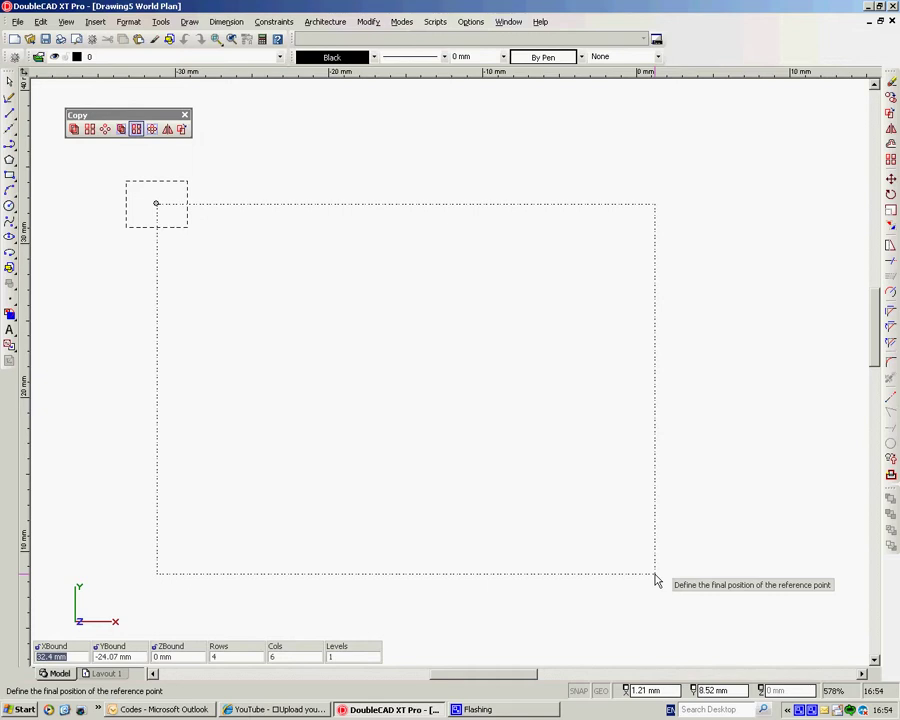
text(35)
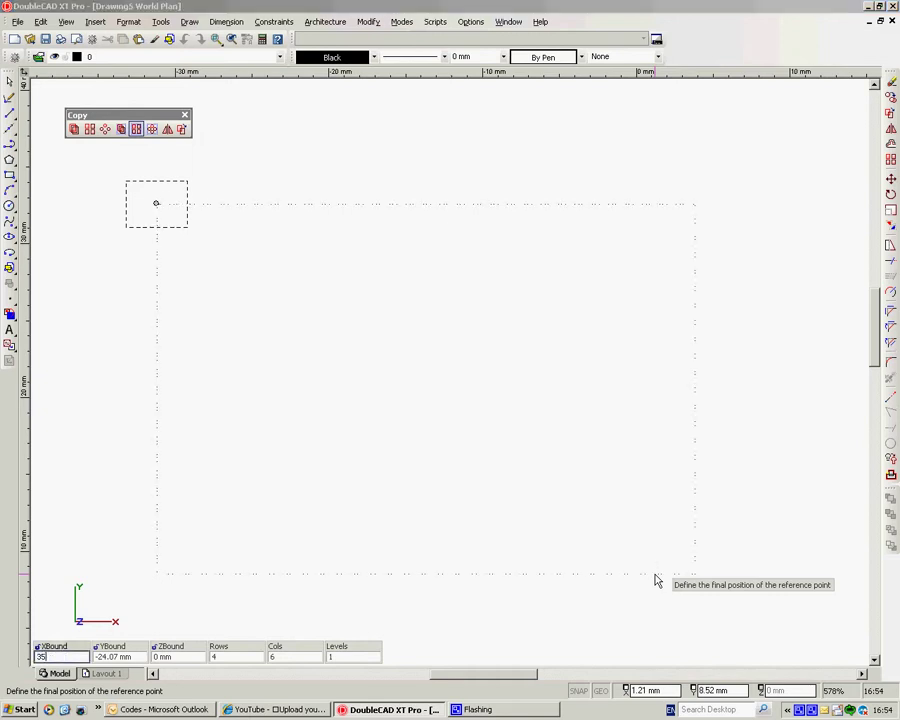
key(Tab)
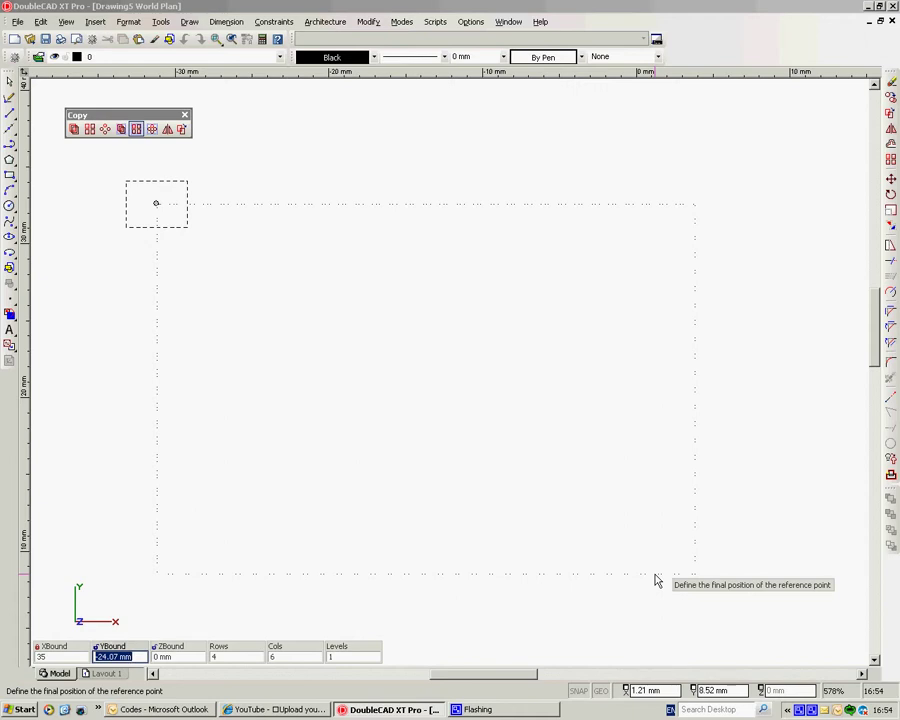
text(-28)
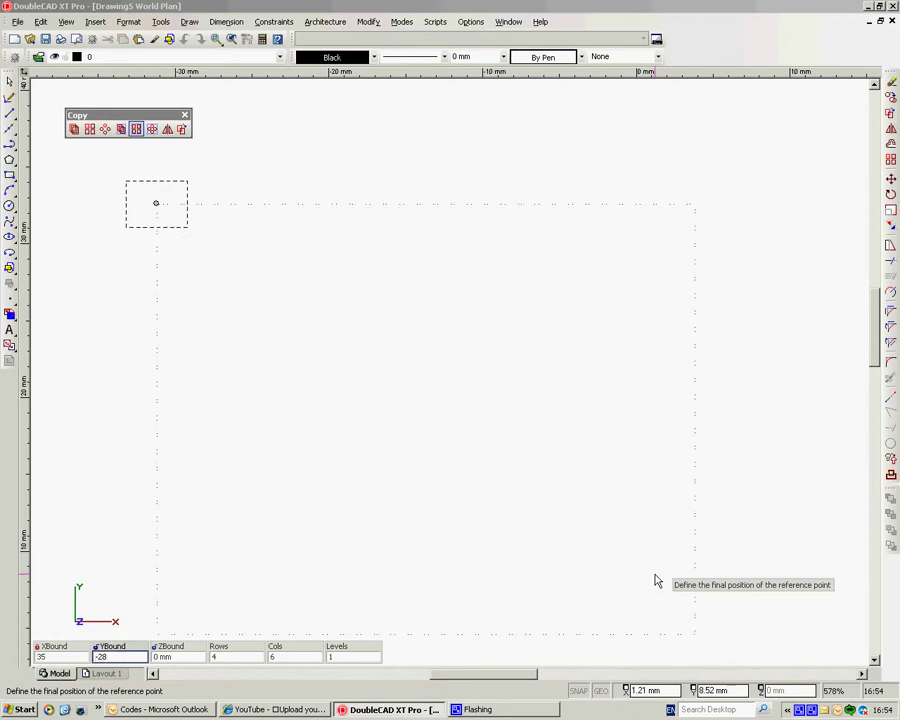
key(Tab)
key(Tab)
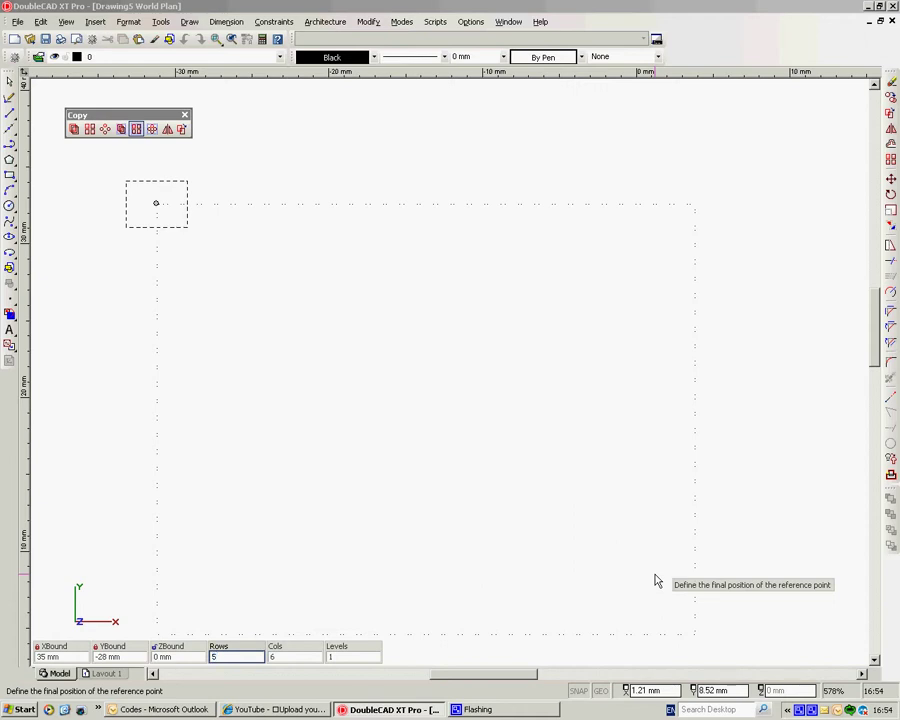
text(5)
key(Tab)
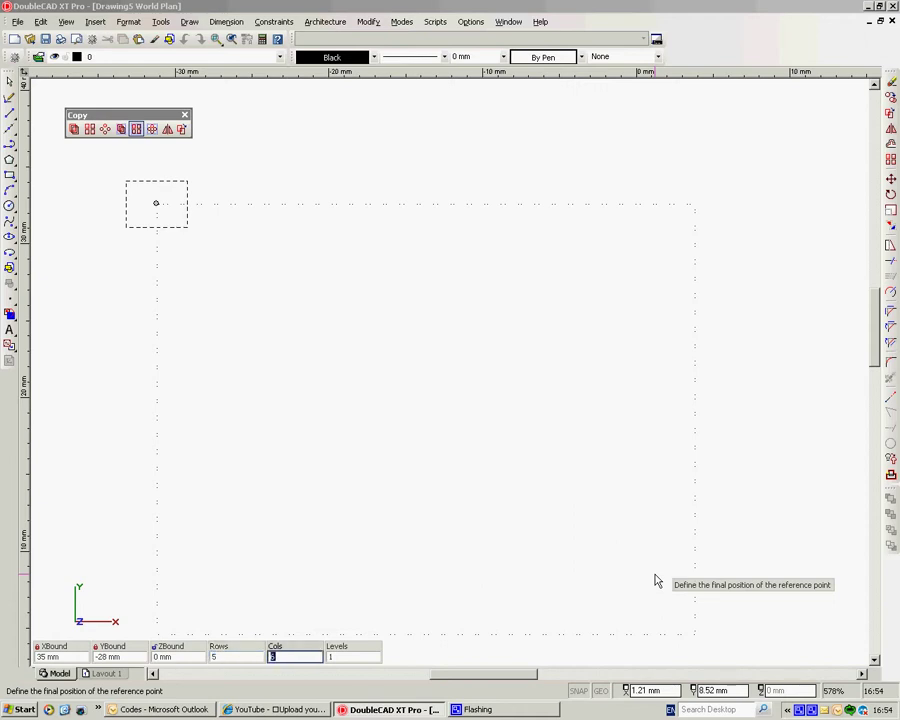
text(7)
key(Return)
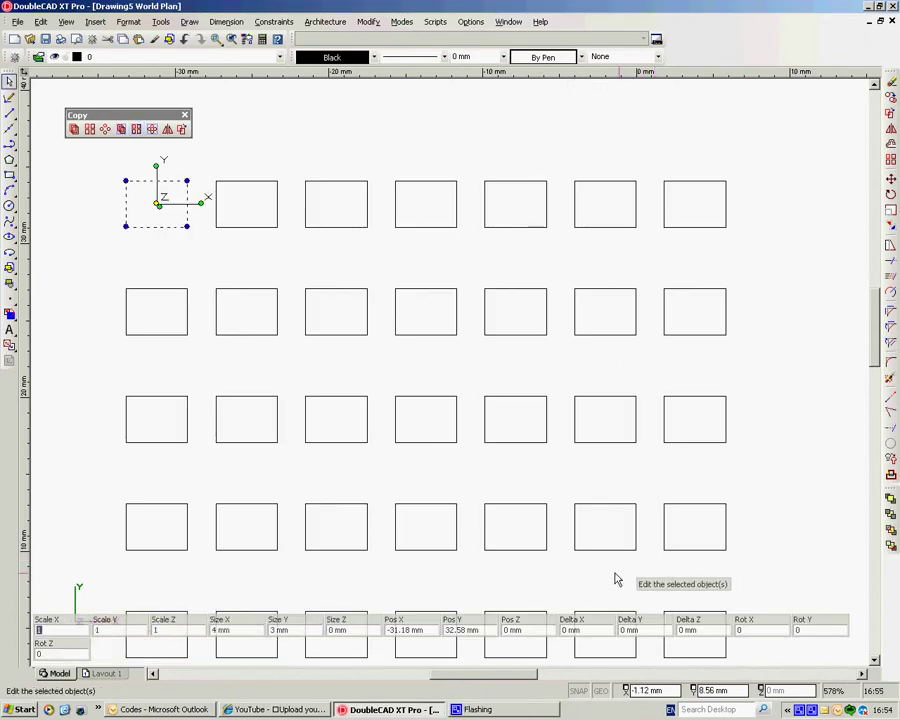
scroll(450, 376, down, 3)
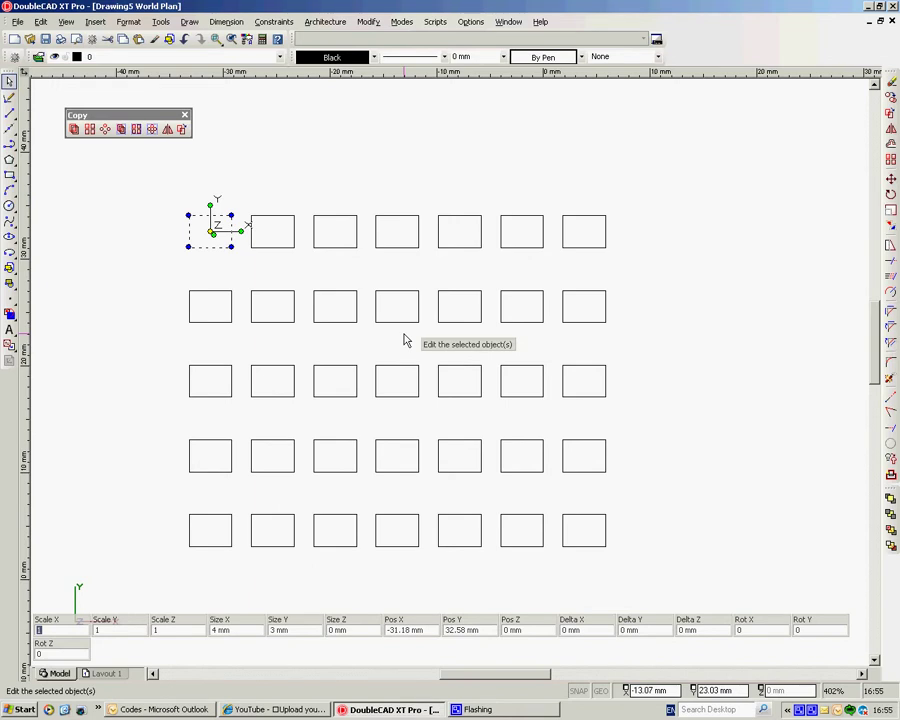
Step: Undo the rectangle grid and delete the remaining rectangle
click(513, 178)
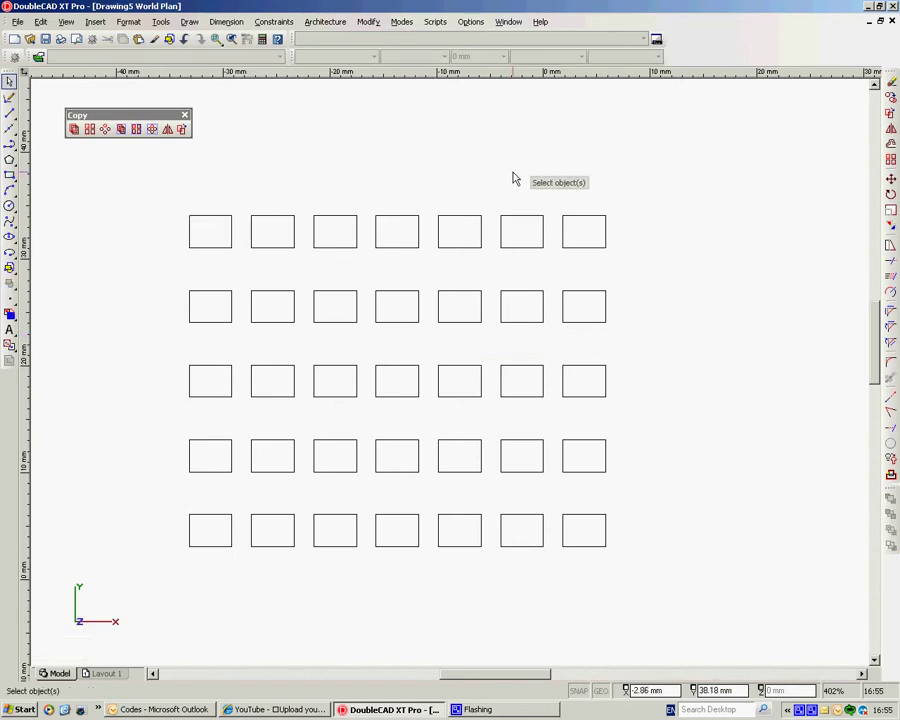
key(ctrl+z)
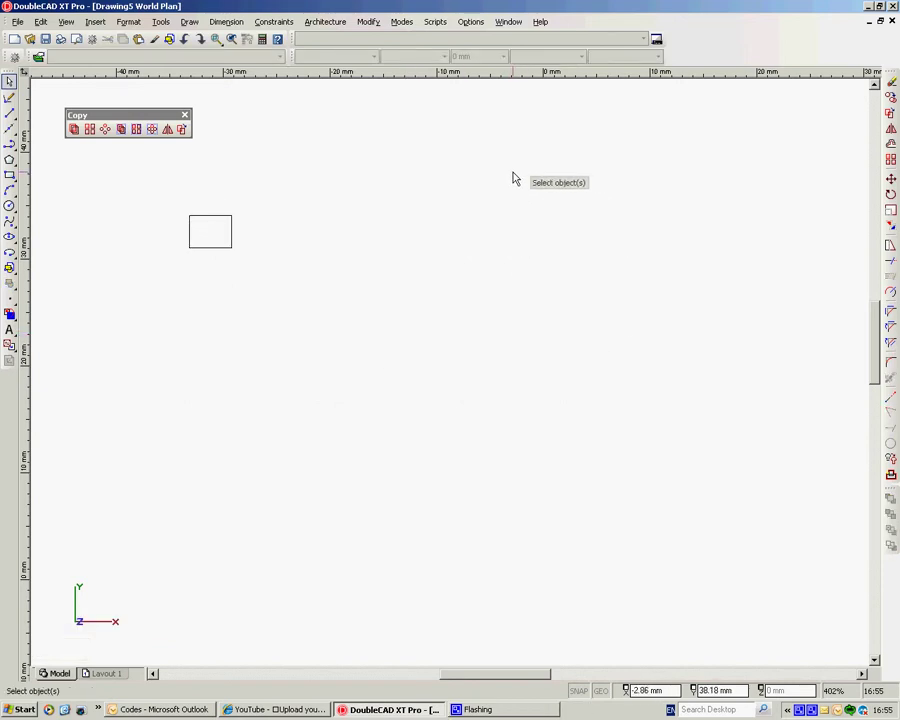
click(216, 216)
key(Delete)
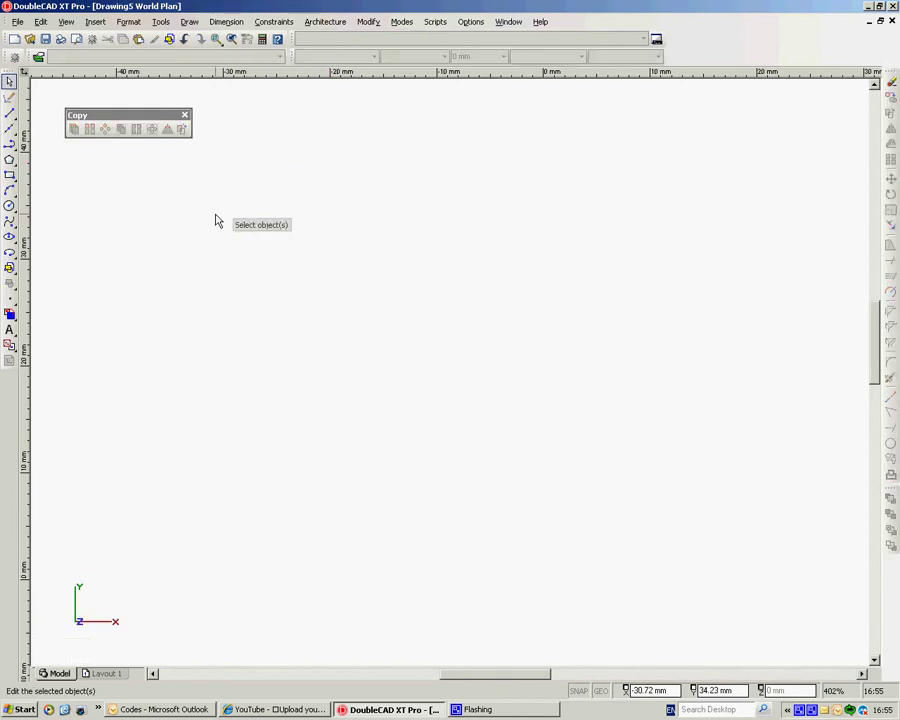
Step: Draw a large centre-radius circle mid-drawing and a small circle just above it
right_click(276, 276)
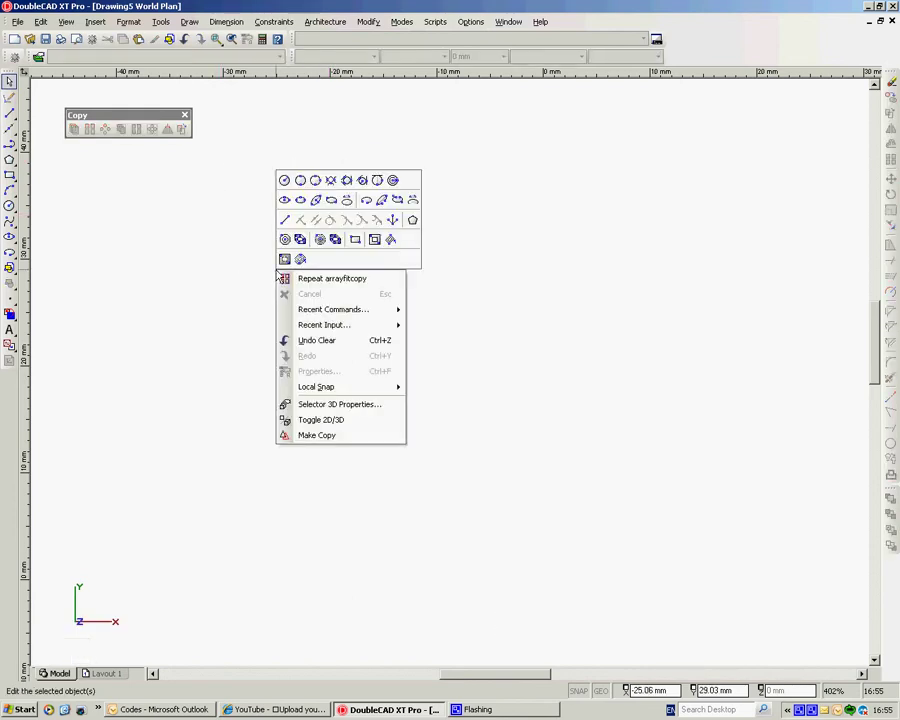
click(284, 181)
click(284, 181)
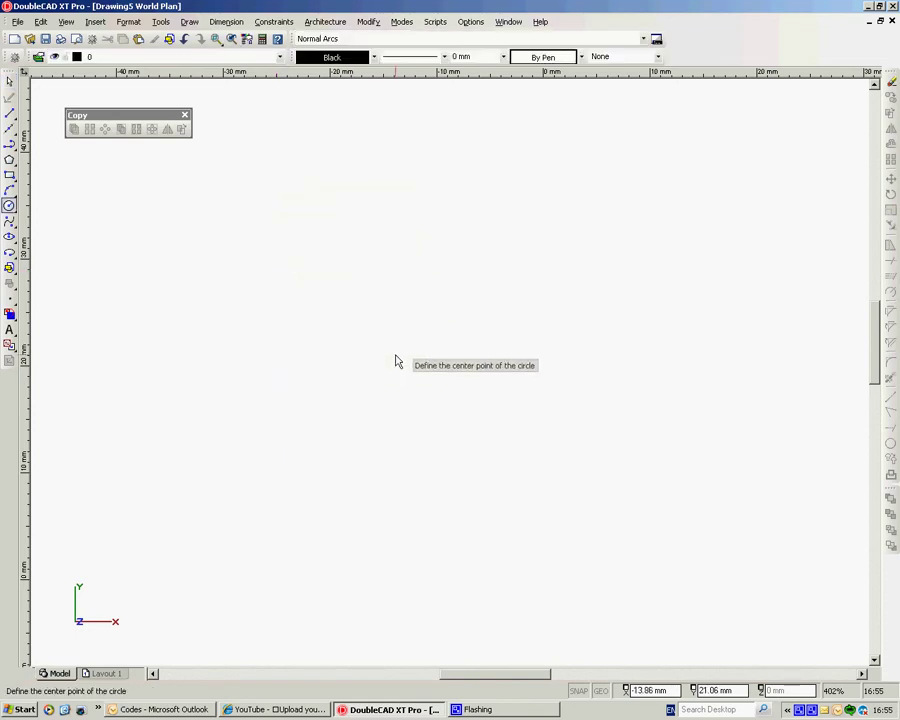
click(399, 355)
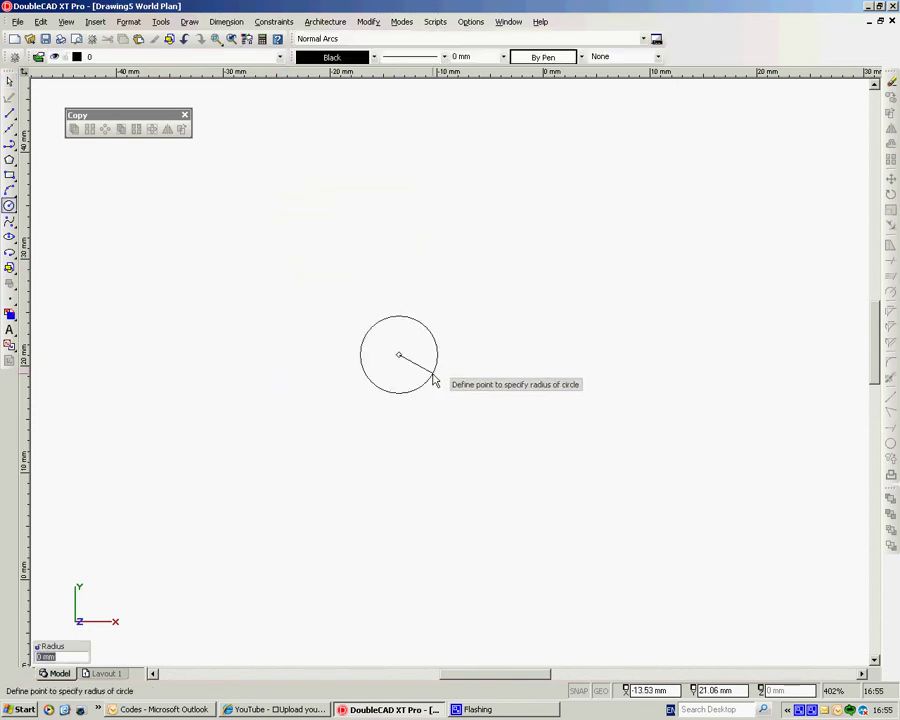
click(514, 438)
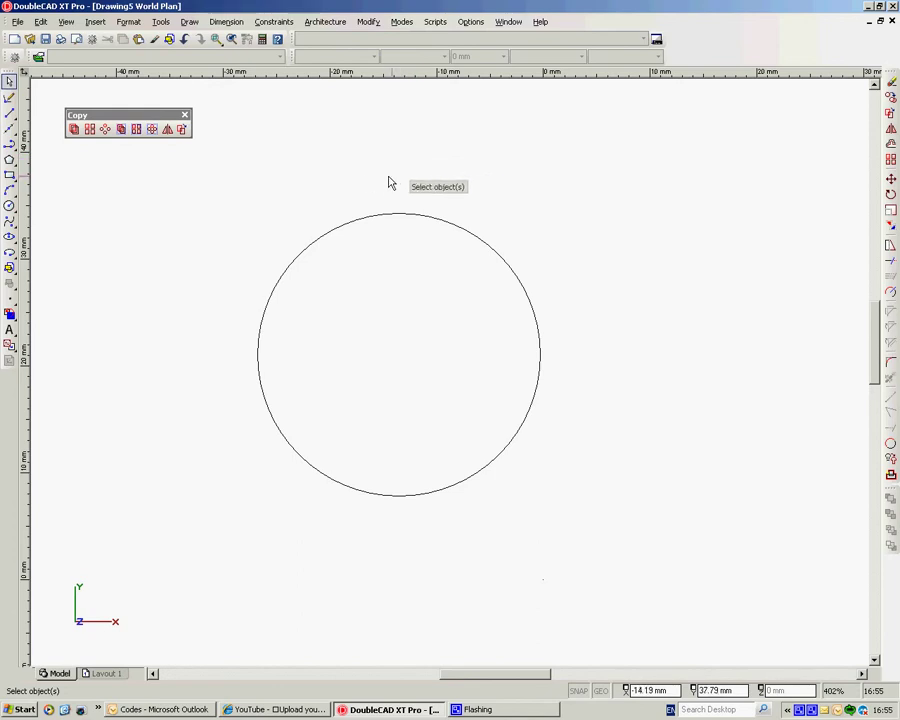
right_click(378, 174)
click(418, 181)
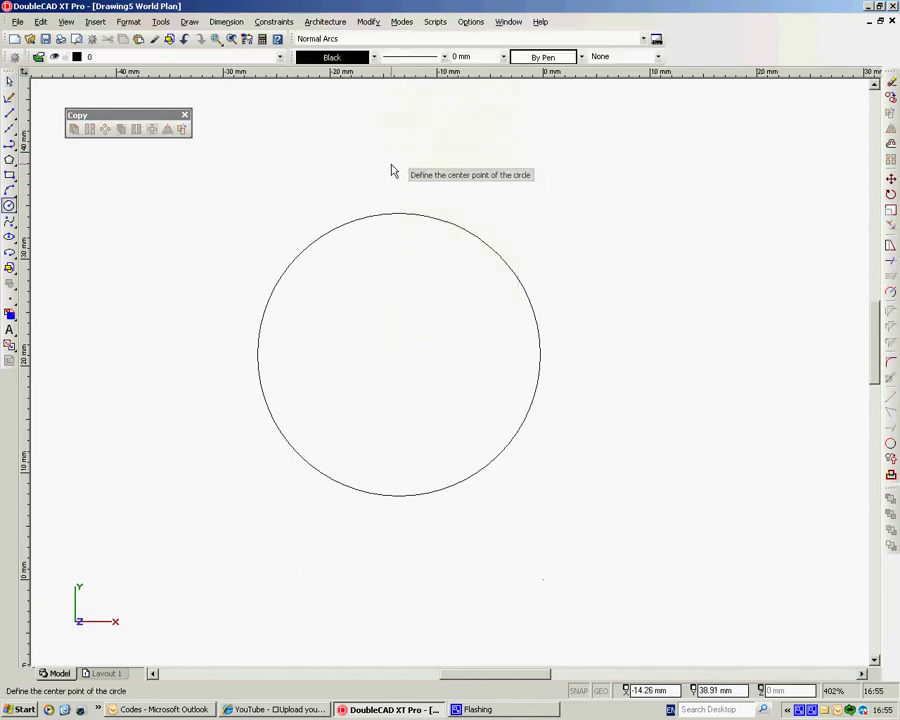
click(400, 161)
click(432, 191)
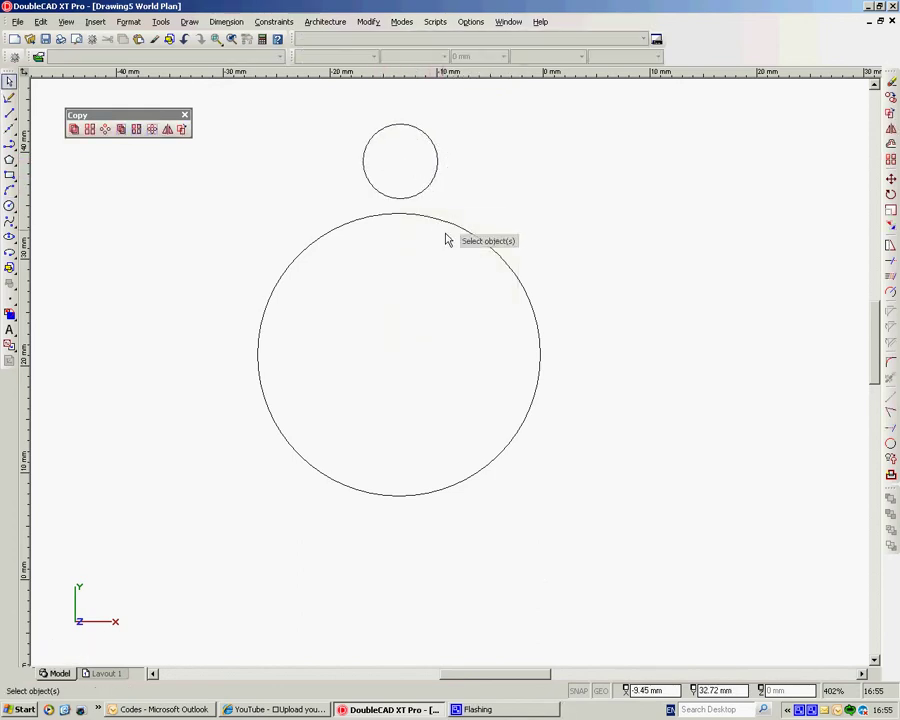
Step: Radially copy the small circle 4 times over 360° around the large circle's centre, then undo
click(434, 151)
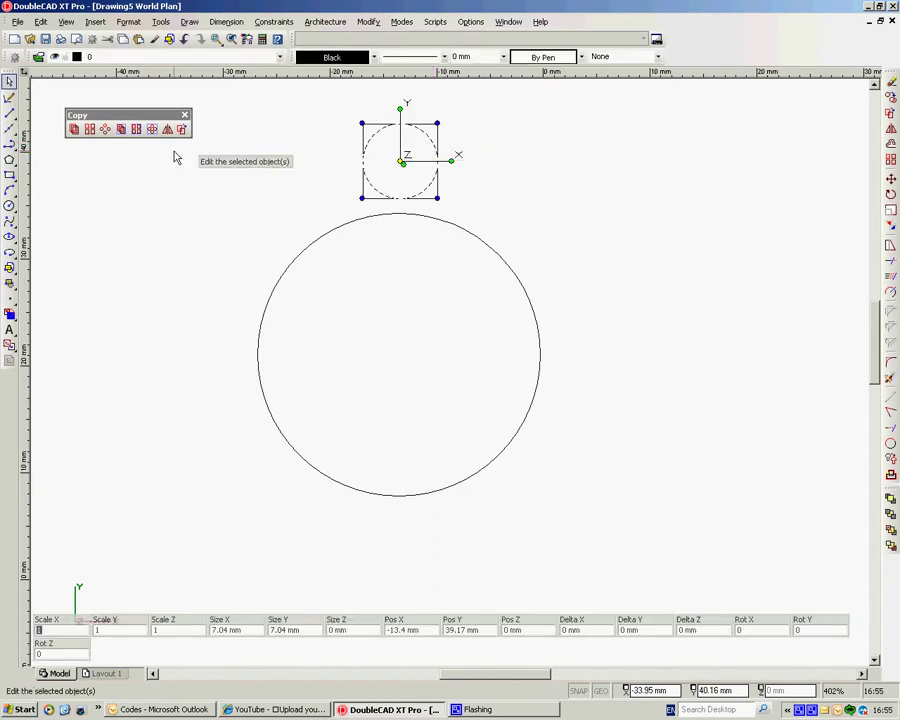
click(106, 131)
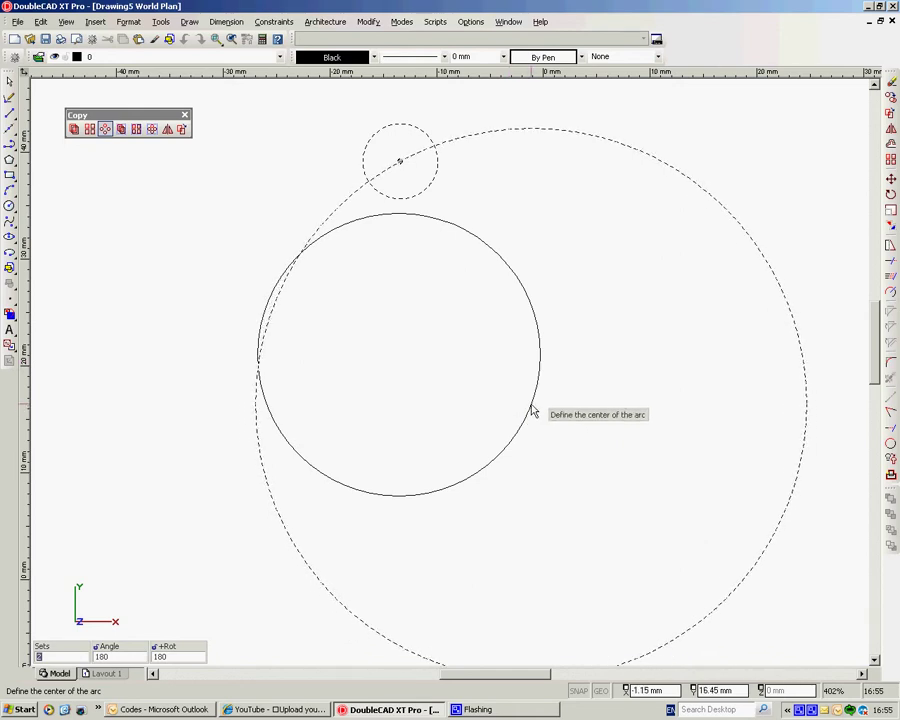
key(c)
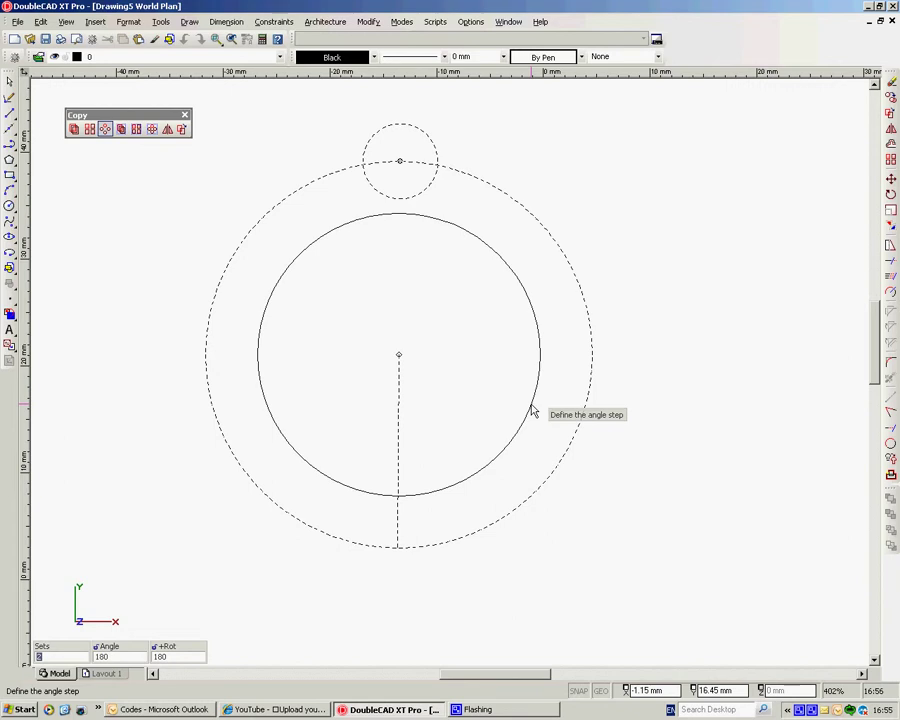
text(4)
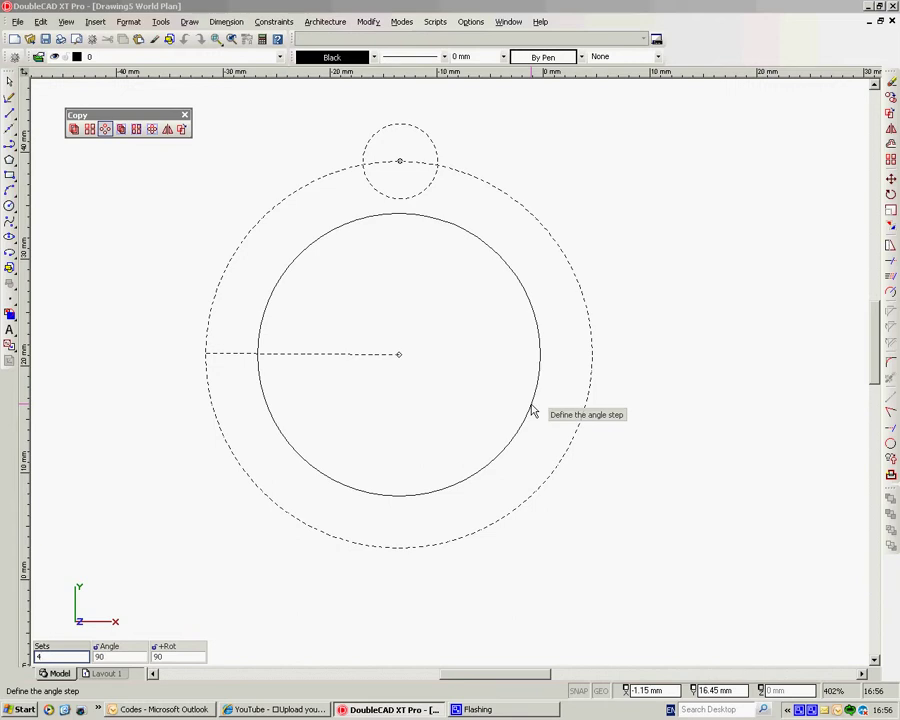
key(Tab)
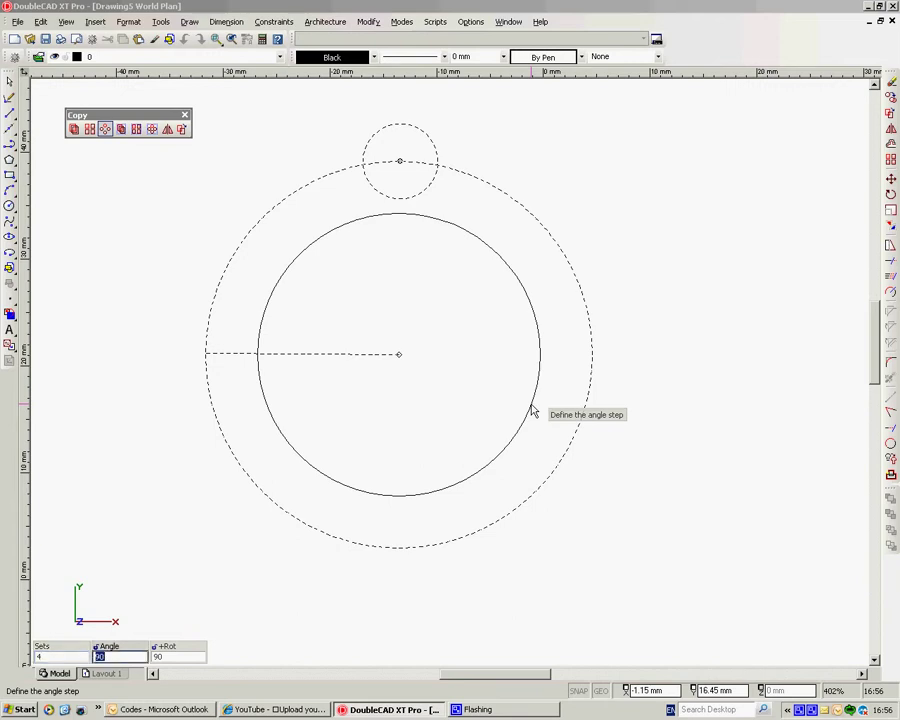
key(Tab)
text(3)
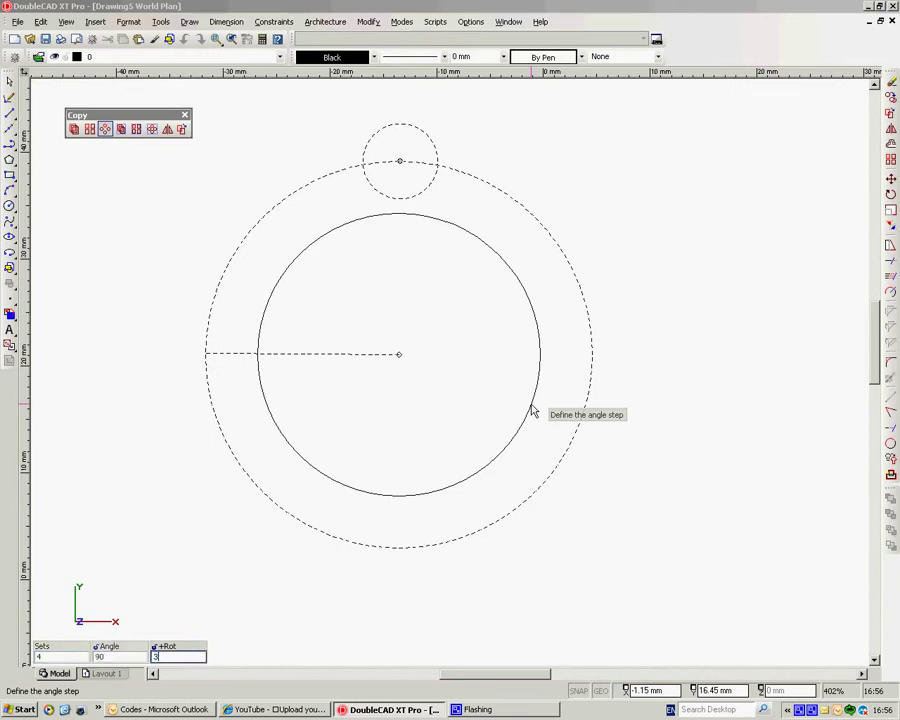
text(60)
key(Return)
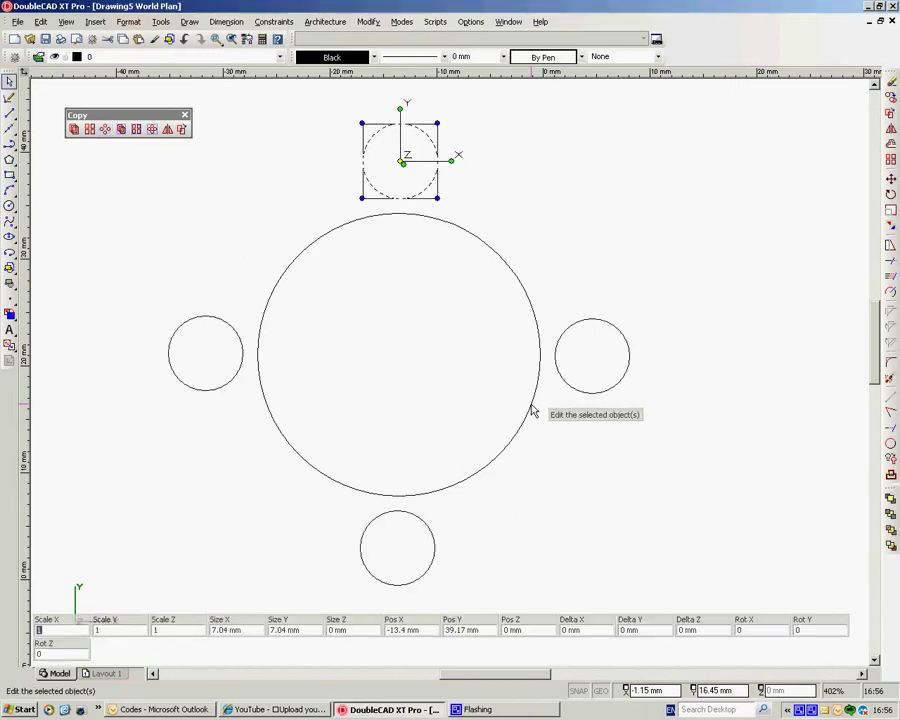
click(596, 244)
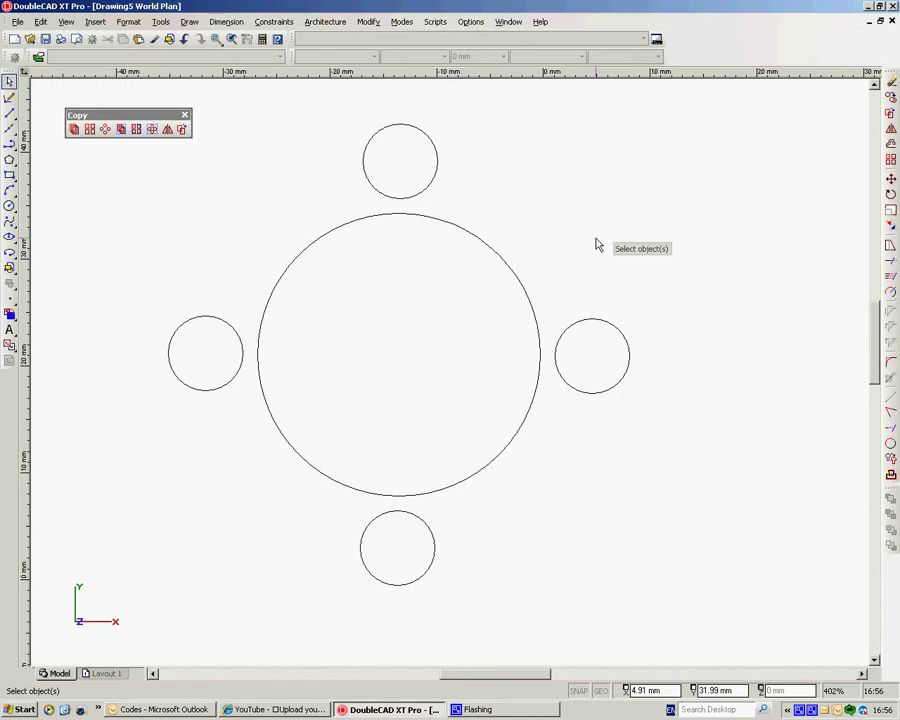
key(ctrl+z)
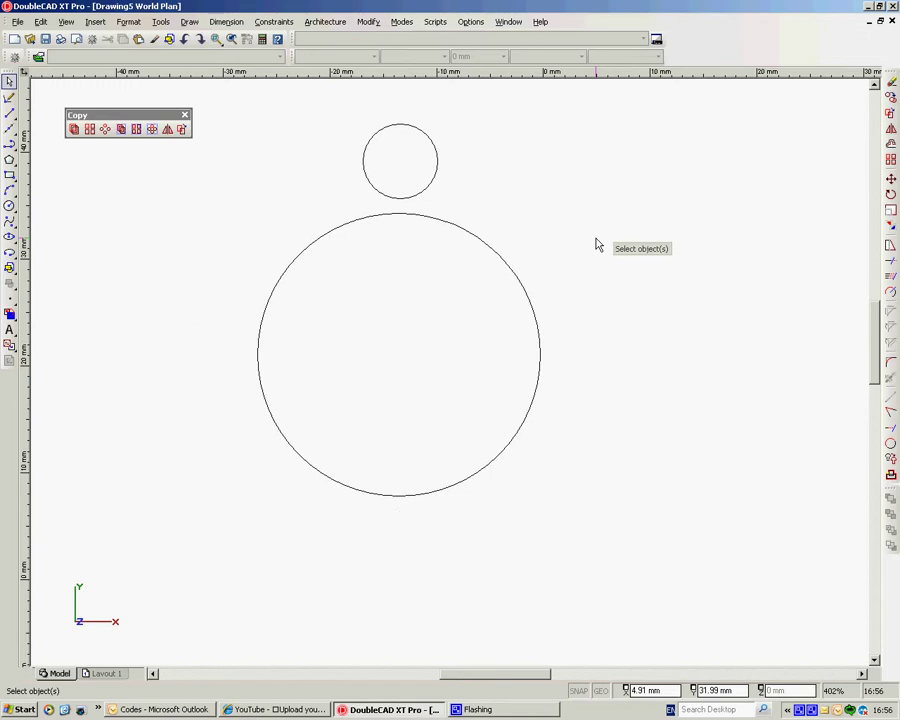
Step: Radial Fit Copy 5 small circles over 180° around the large circle, then undo both circles
click(408, 128)
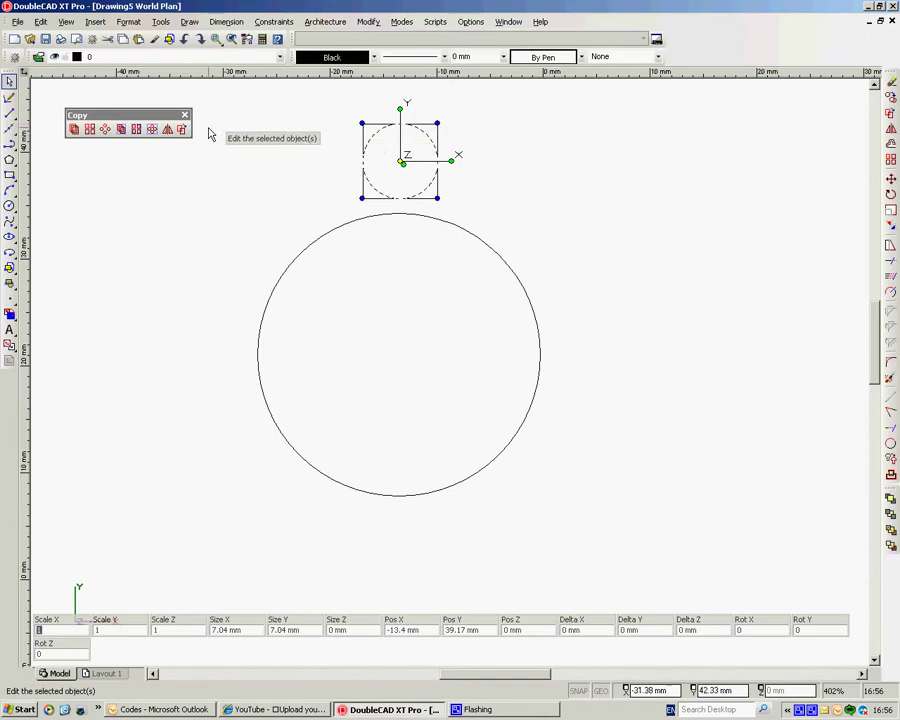
click(152, 130)
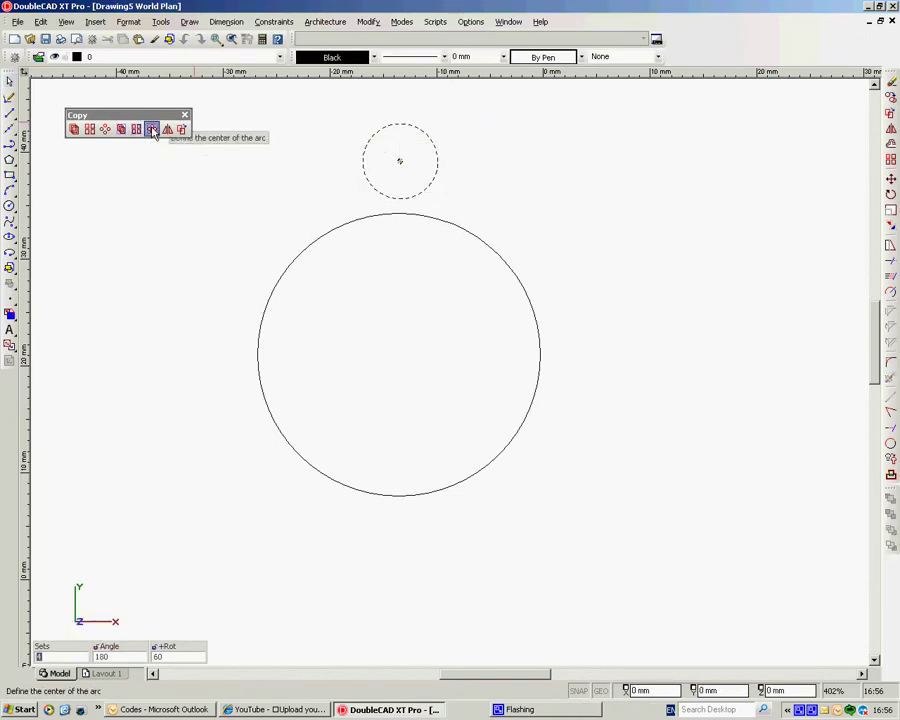
click(283, 441)
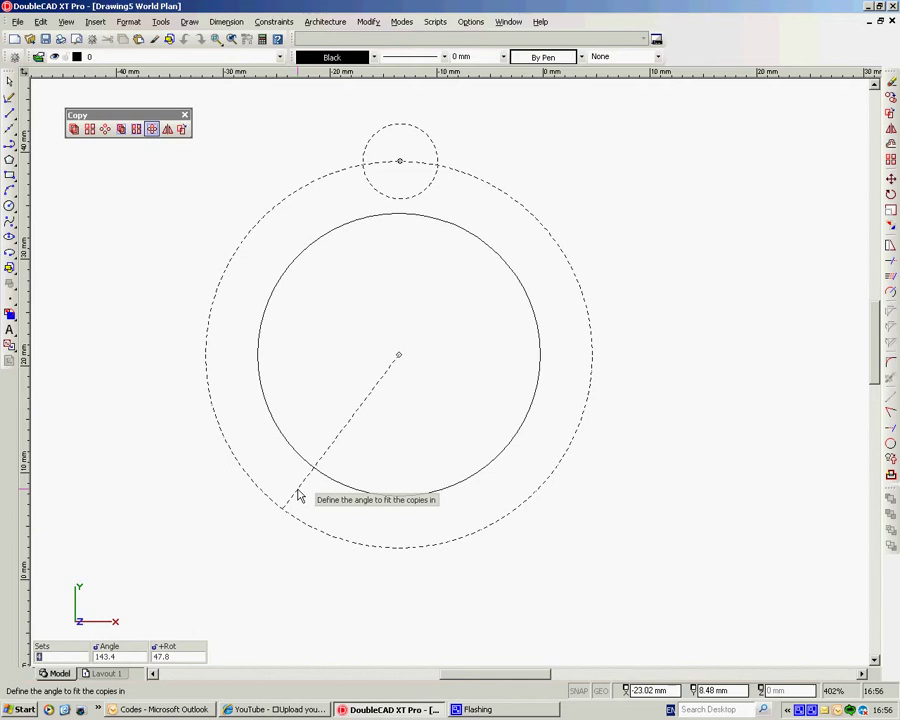
text(5)
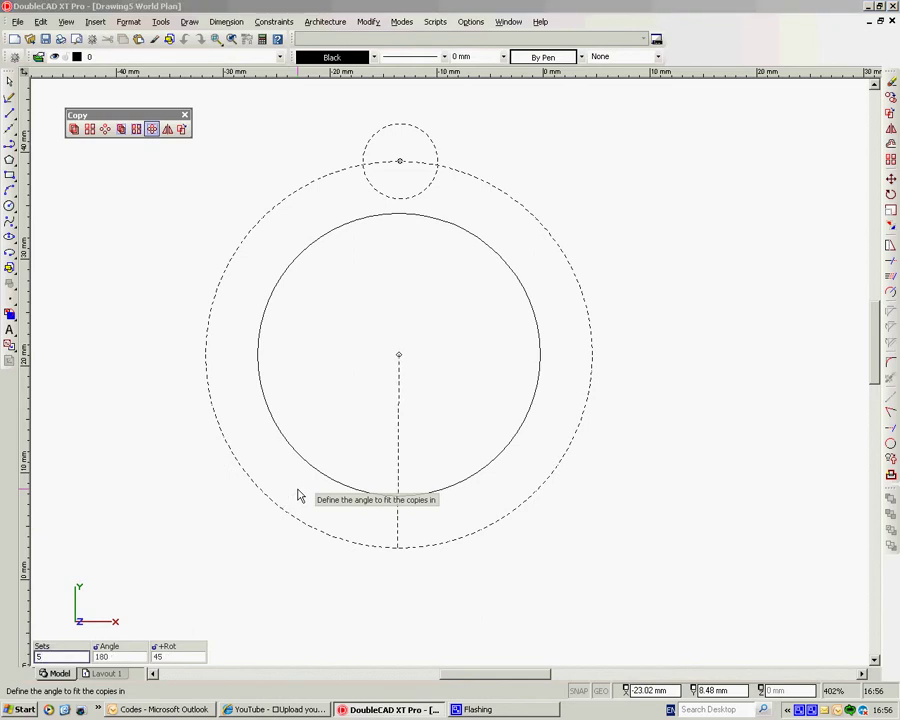
key(Tab)
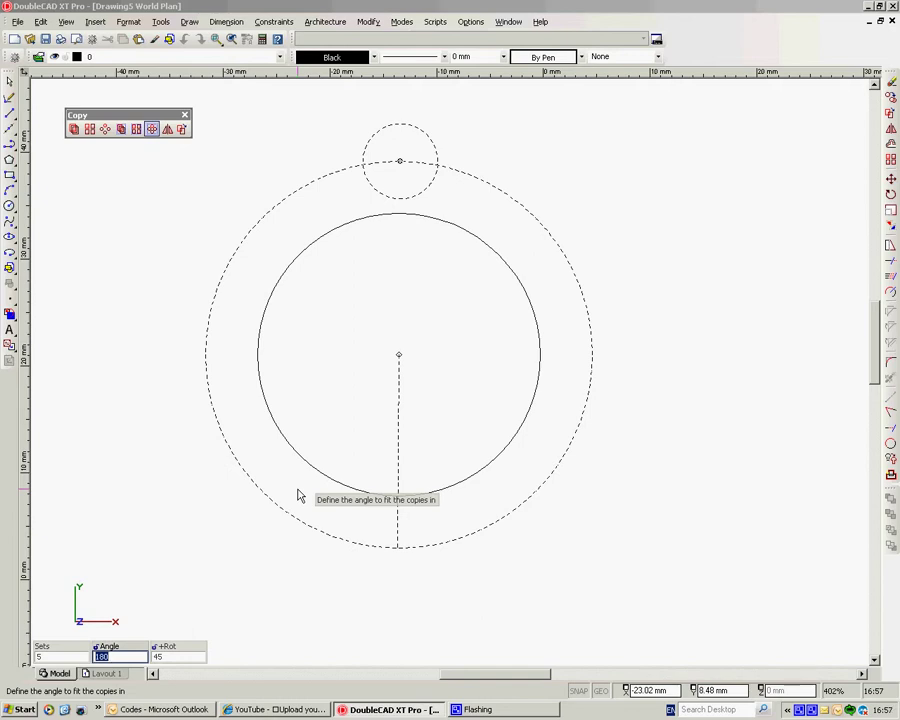
key(Return)
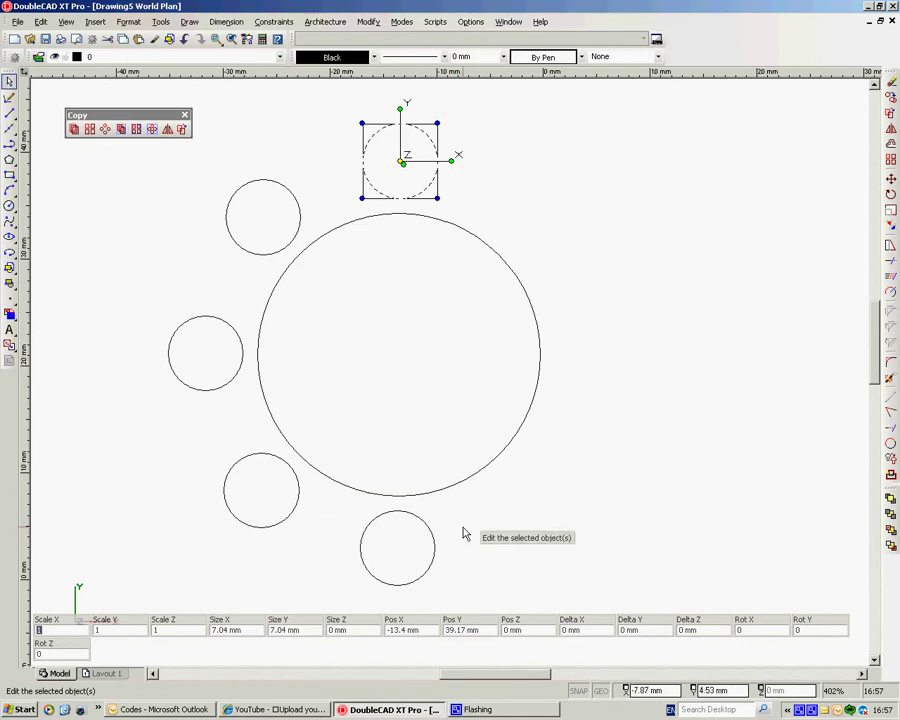
click(598, 400)
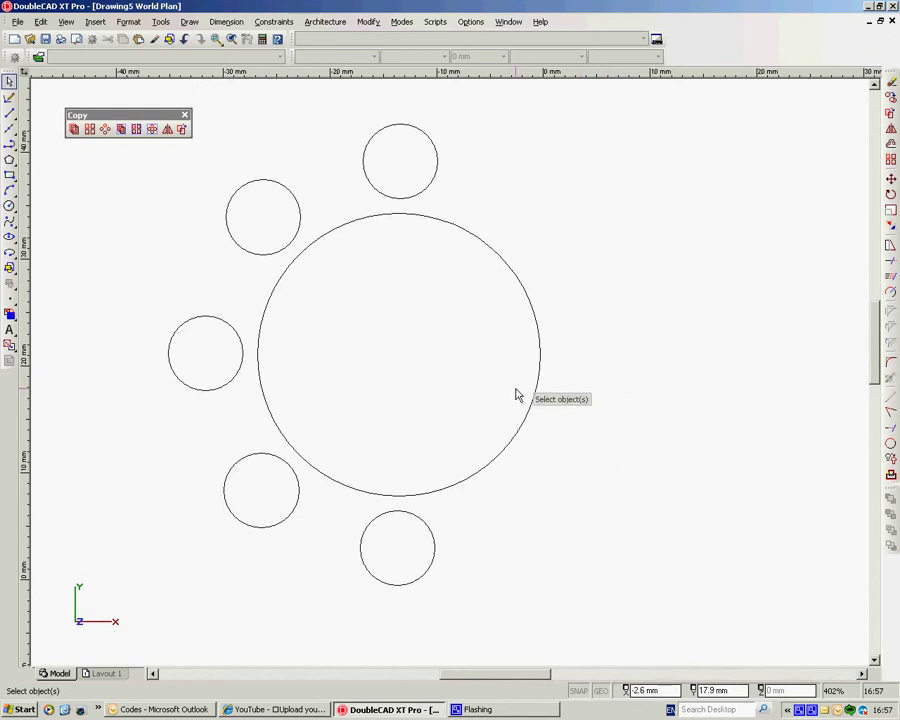
key(ctrl+z)
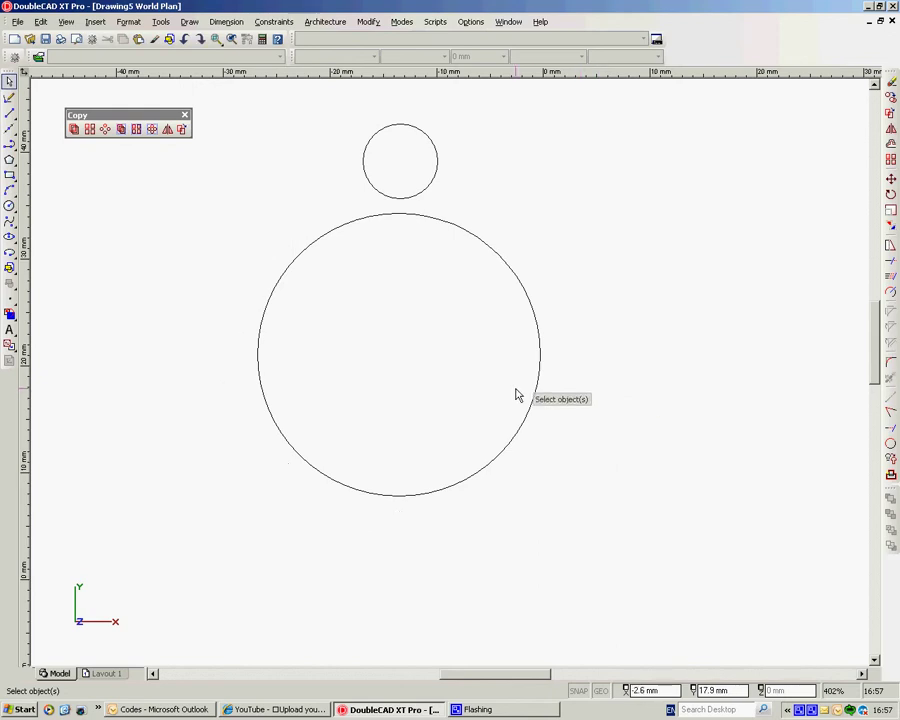
key(ctrl+z)
key(ctrl+z)
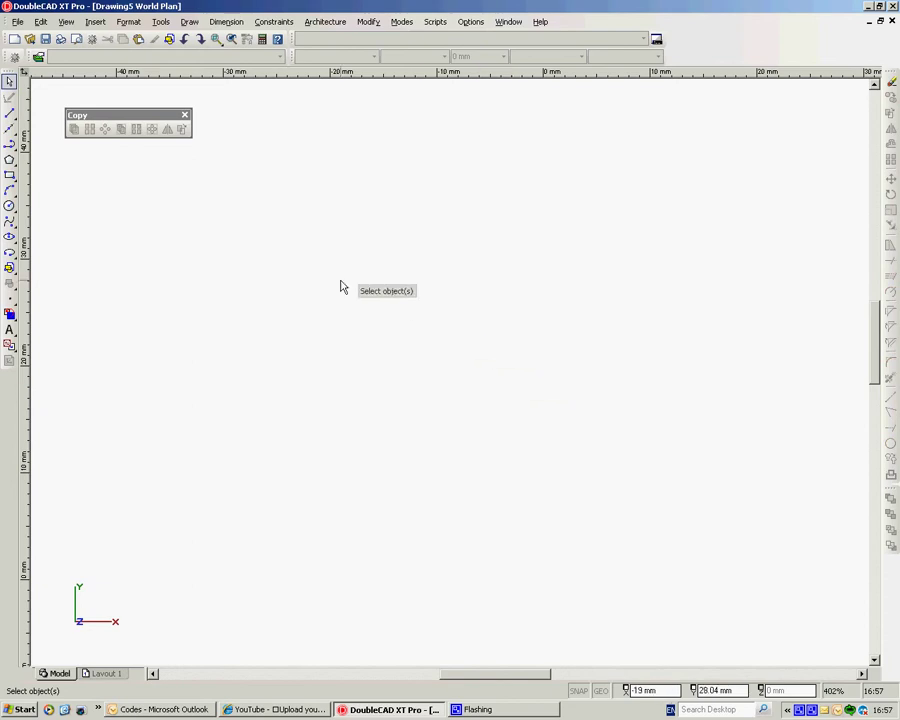
Step: Draw a wide rectangle by its two opposite corners
right_click(243, 296)
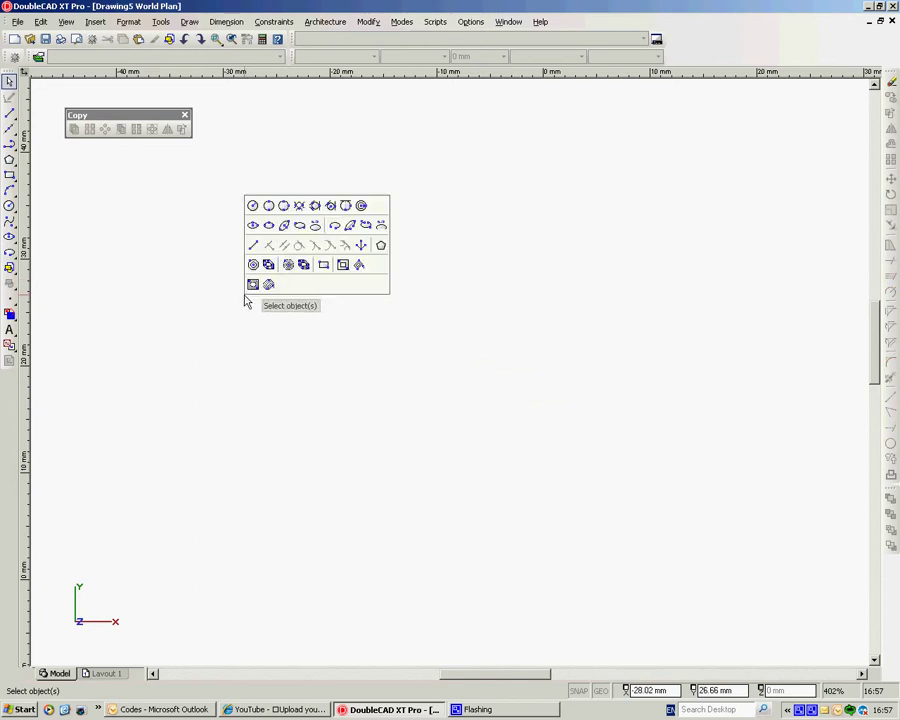
click(325, 268)
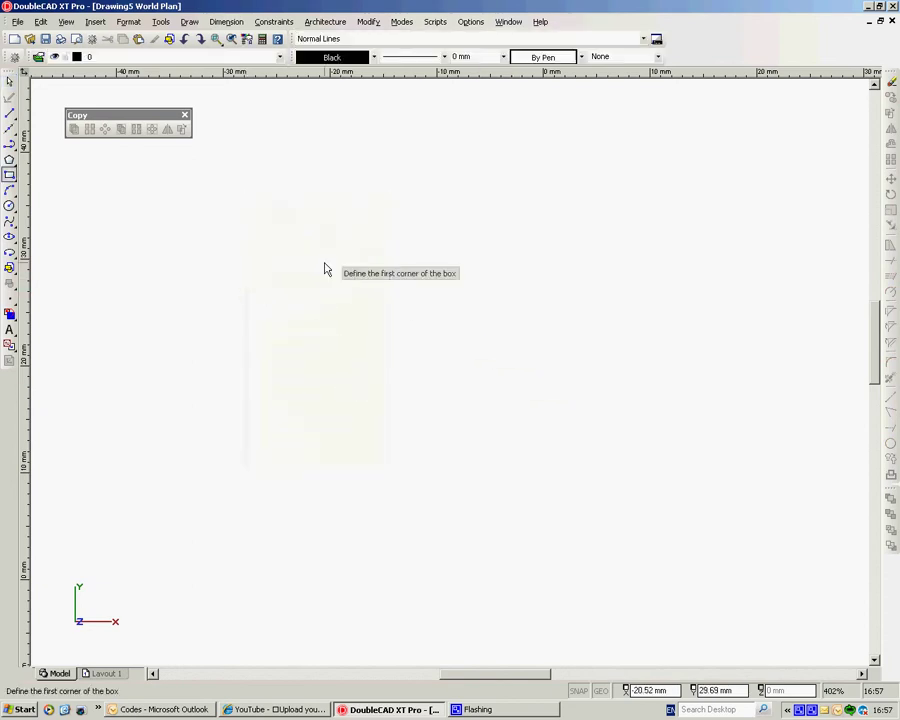
click(187, 238)
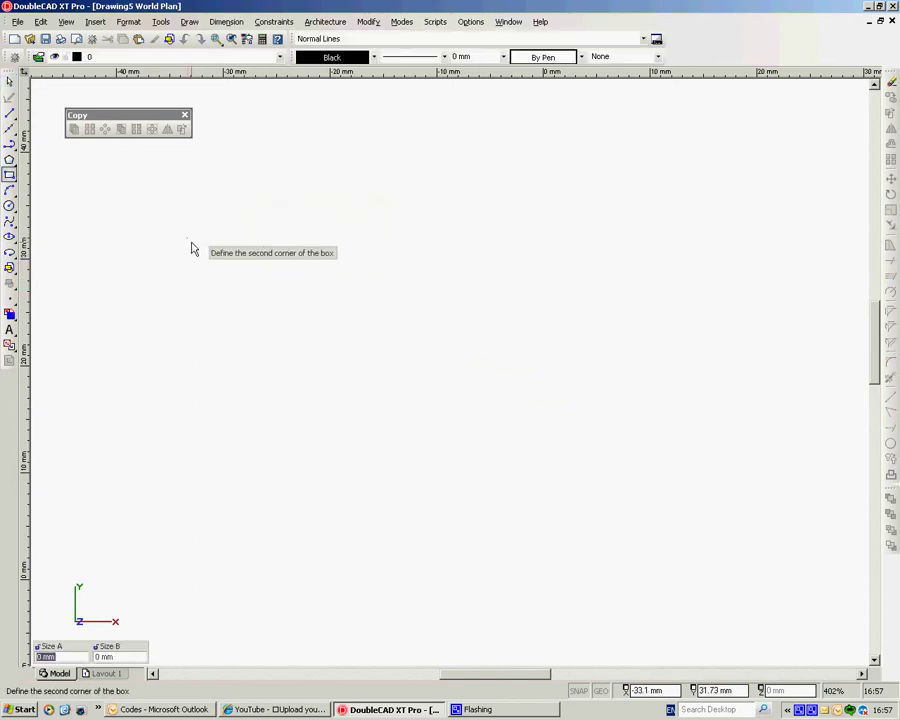
click(410, 421)
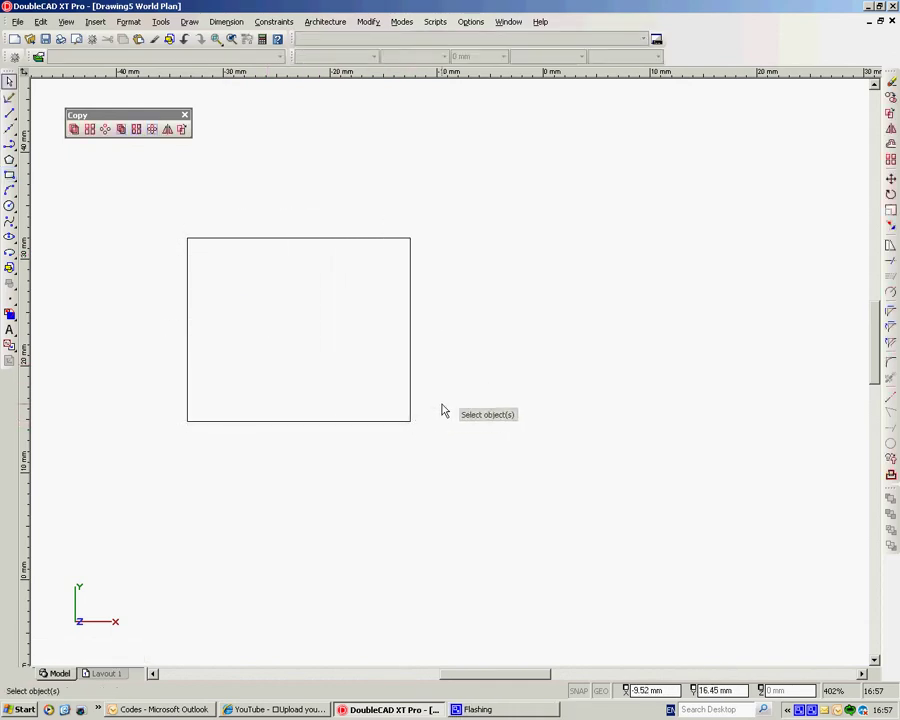
Step: Draw a tall narrow rectangle just to the right of the wide one
right_click(438, 236)
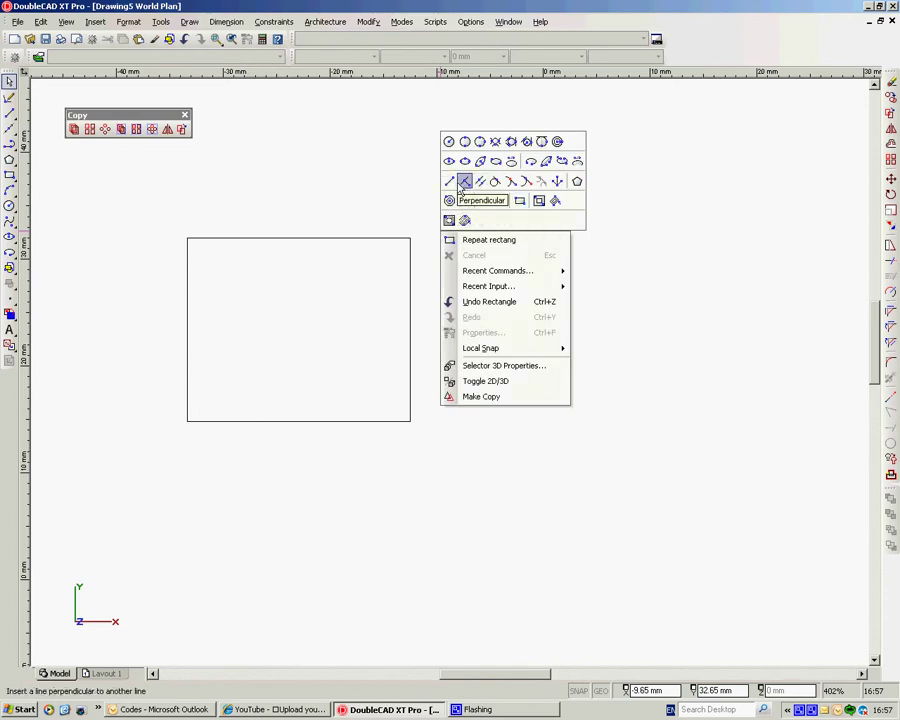
click(519, 201)
click(446, 198)
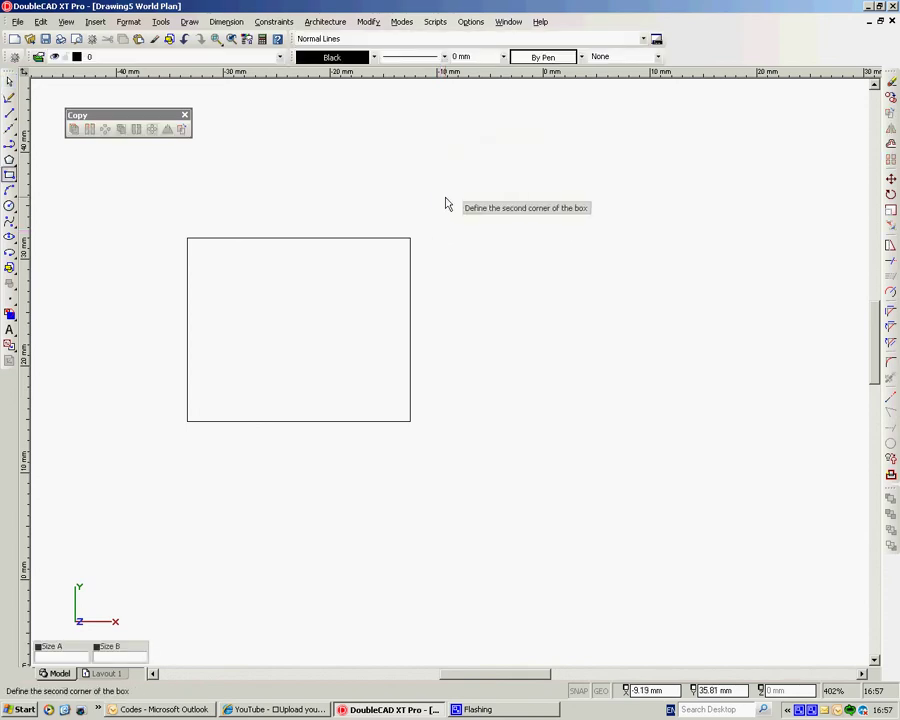
click(475, 490)
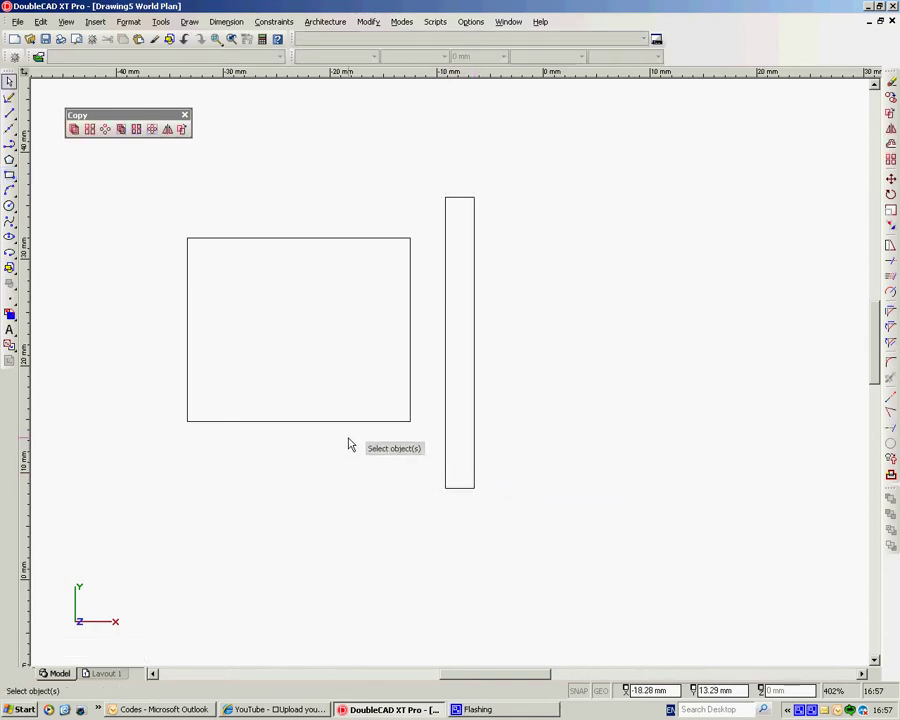
key(Return)
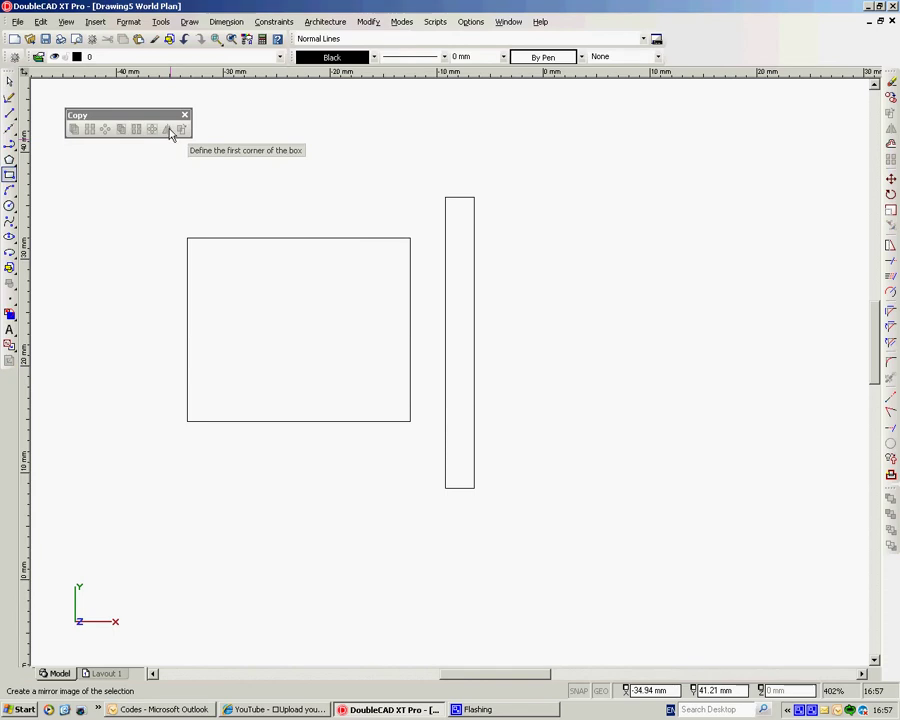
click(246, 243)
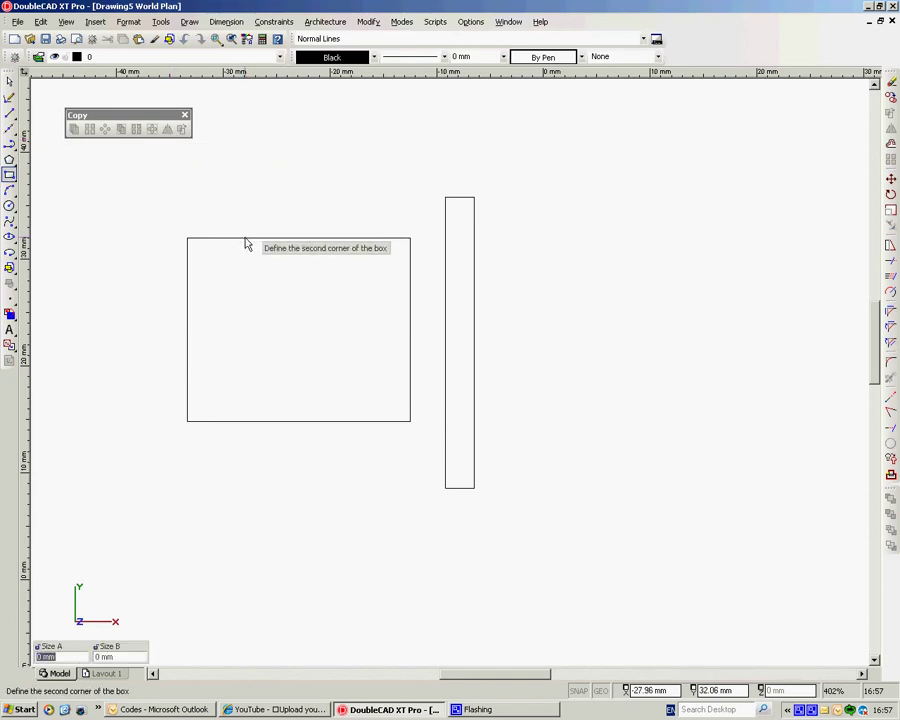
click(10, 83)
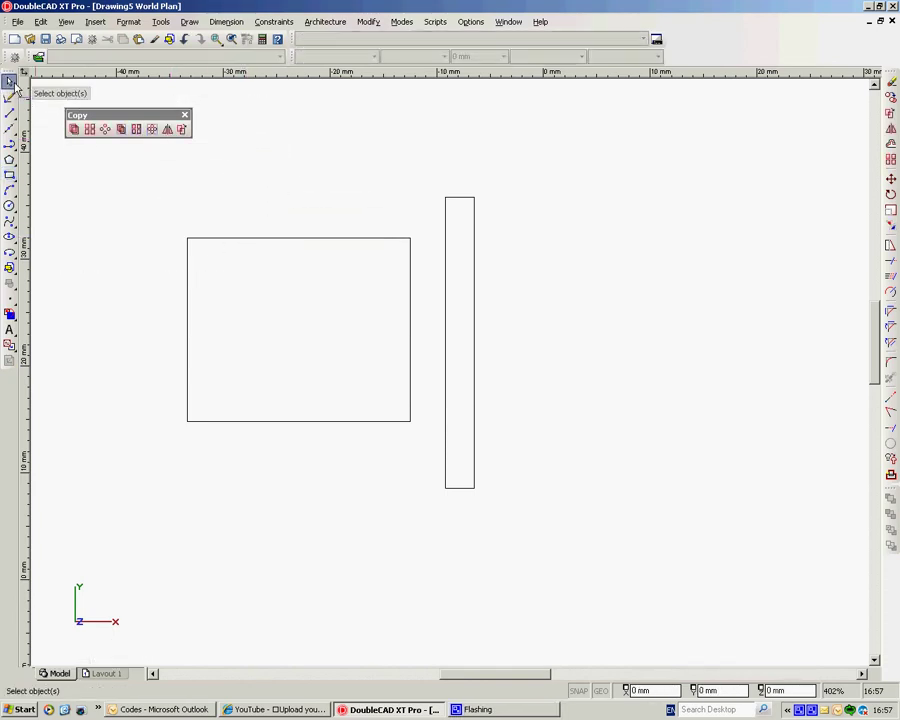
click(251, 240)
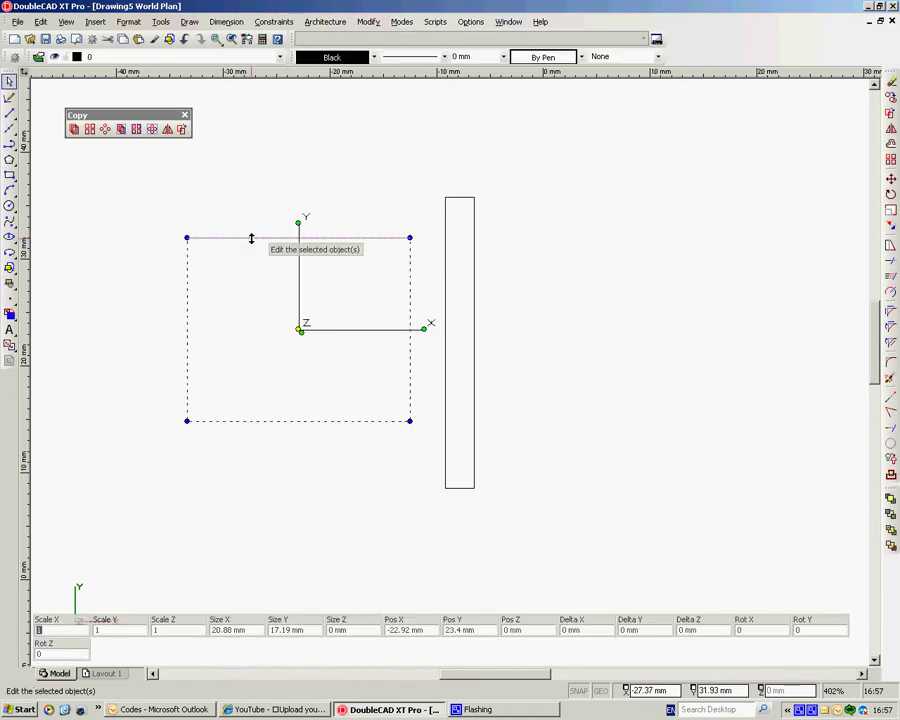
click(168, 131)
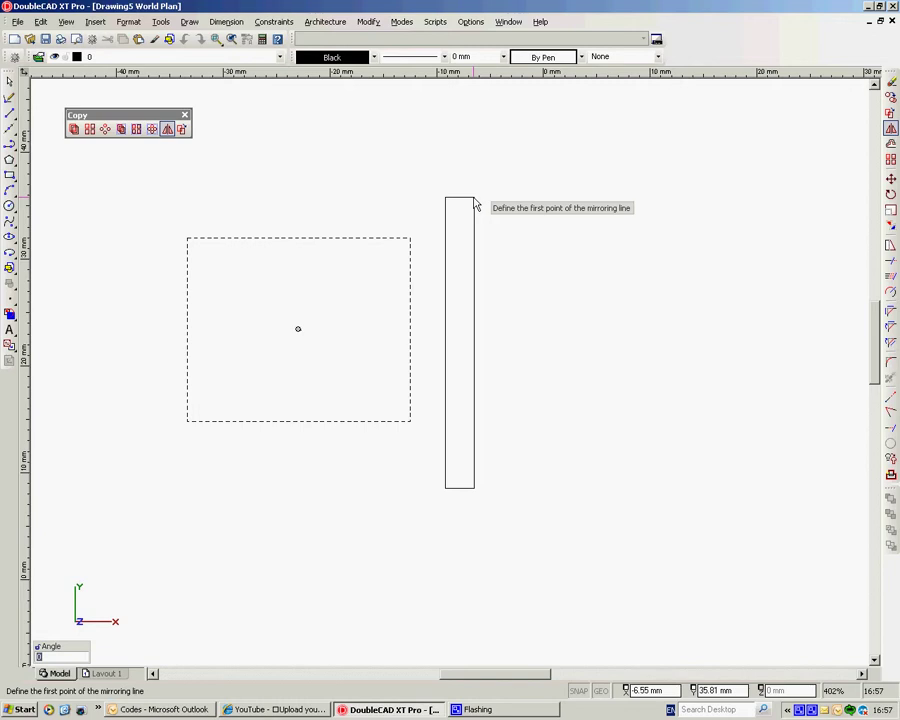
click(408, 155)
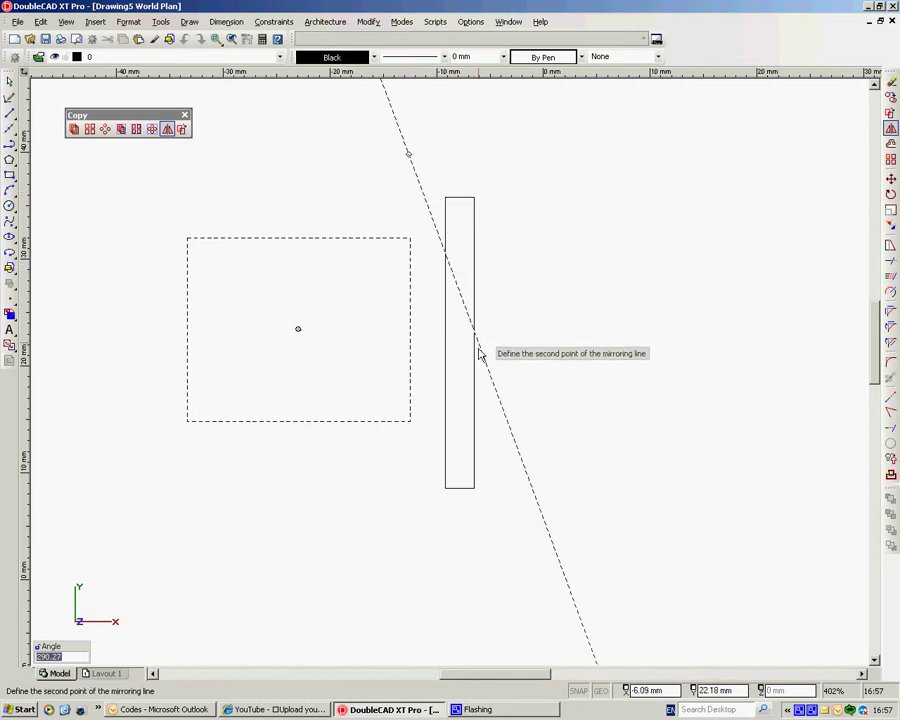
click(469, 556)
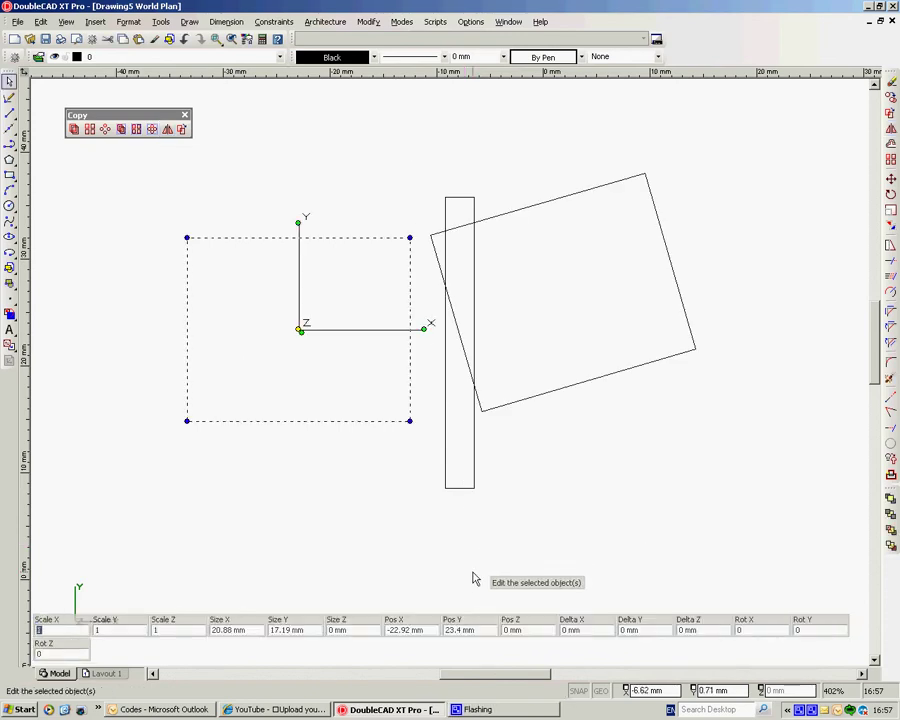
key(ctrl+z)
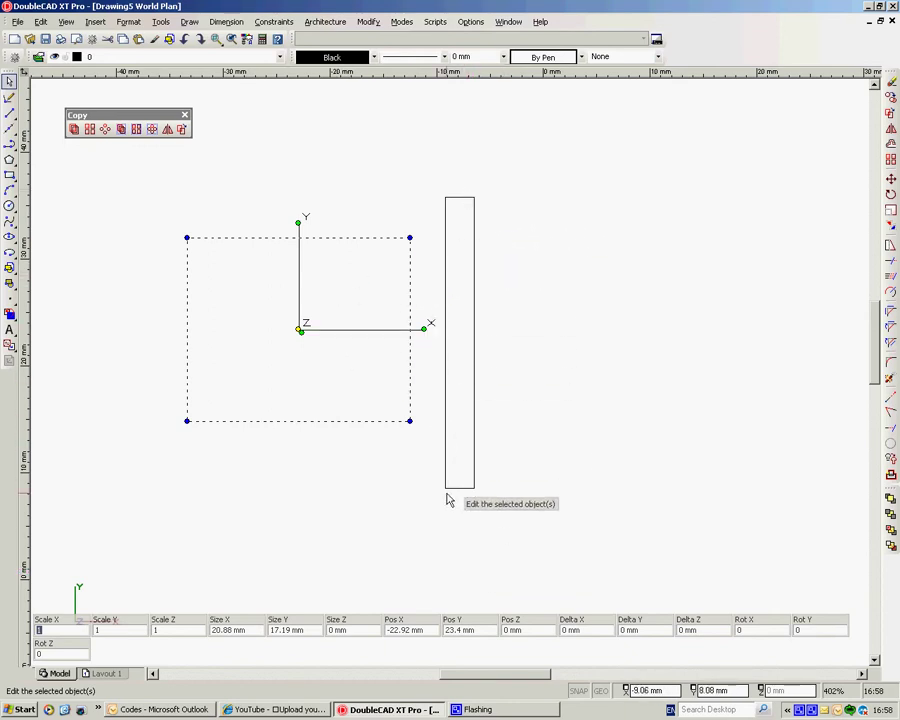
Step: Mirror-copy the rectangle across a line along the tall bar's right edge
click(168, 130)
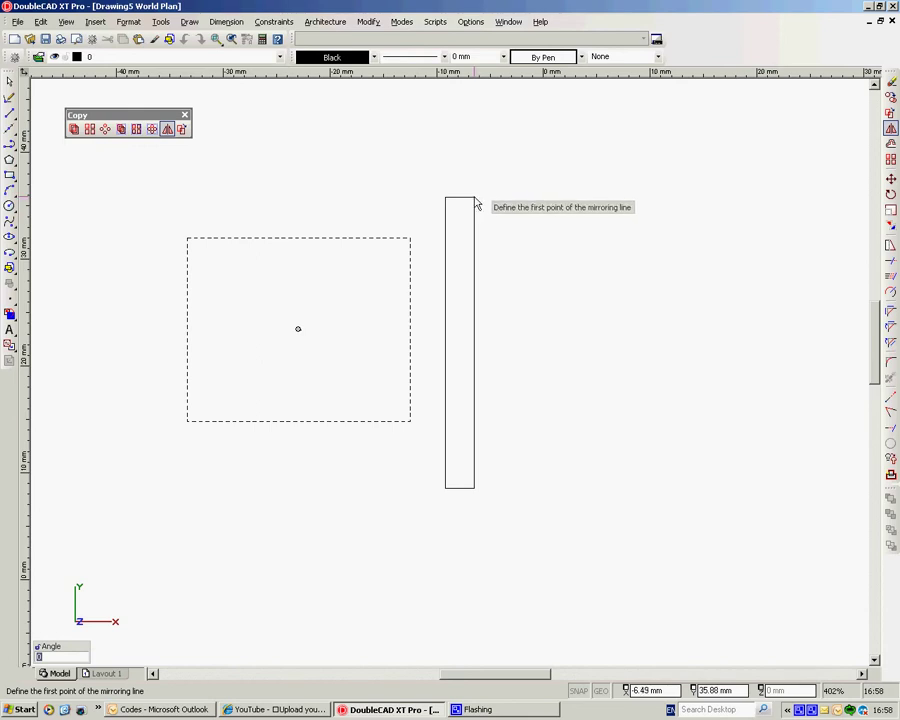
click(474, 197)
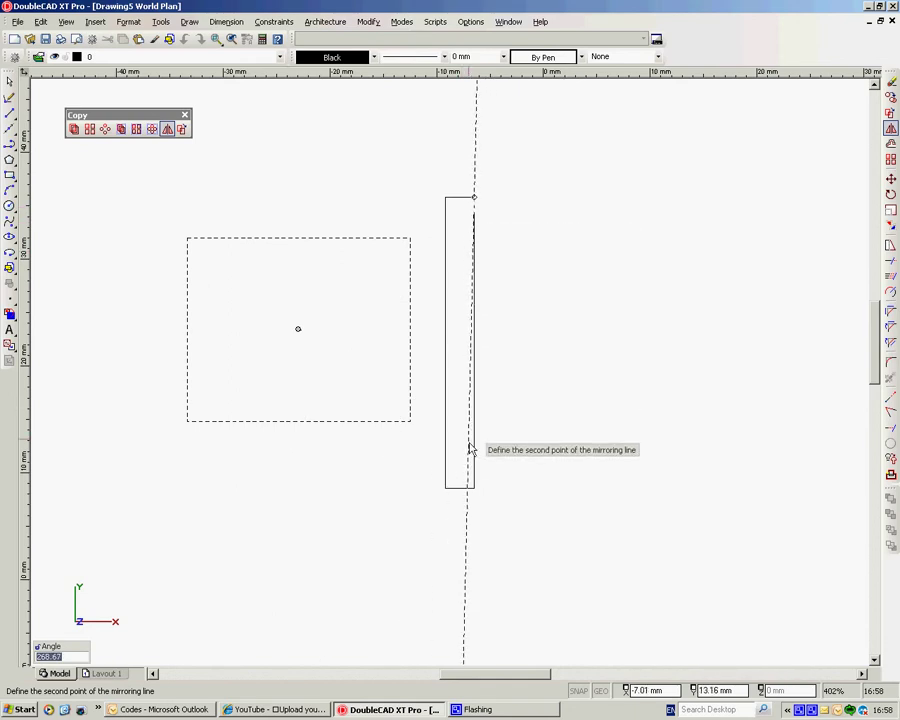
click(475, 490)
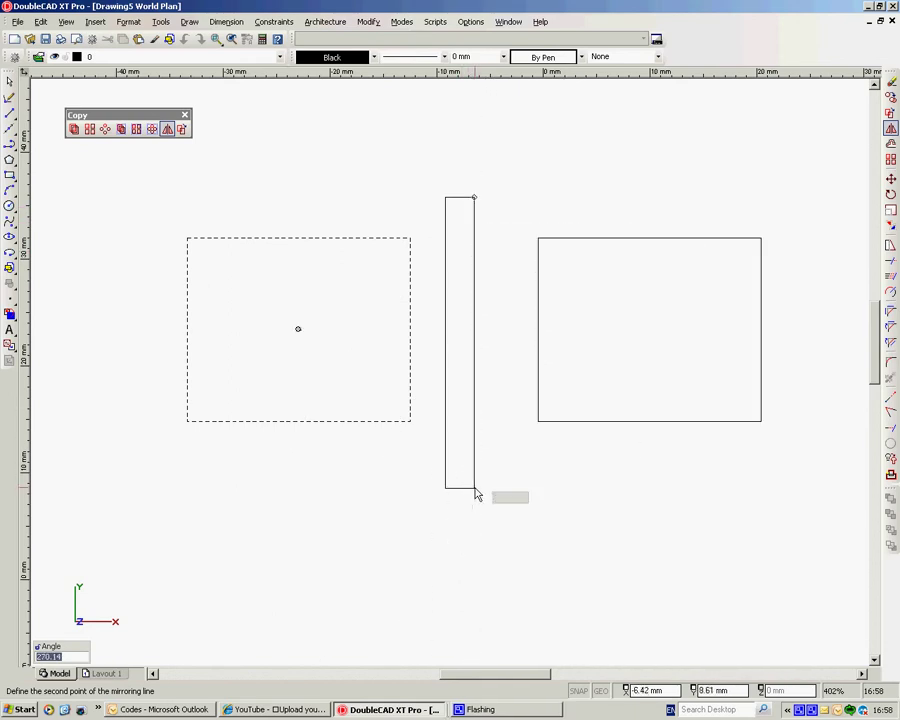
key(Return)
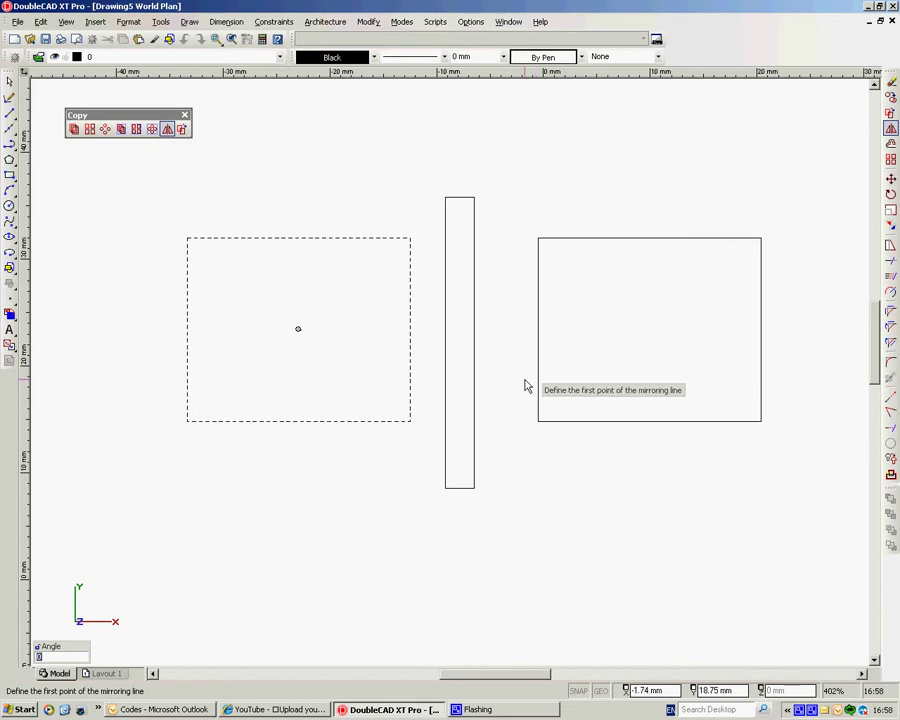
Step: Start another mirror line, then cancel the command and clear the selection
key(Escape)
key(Return)
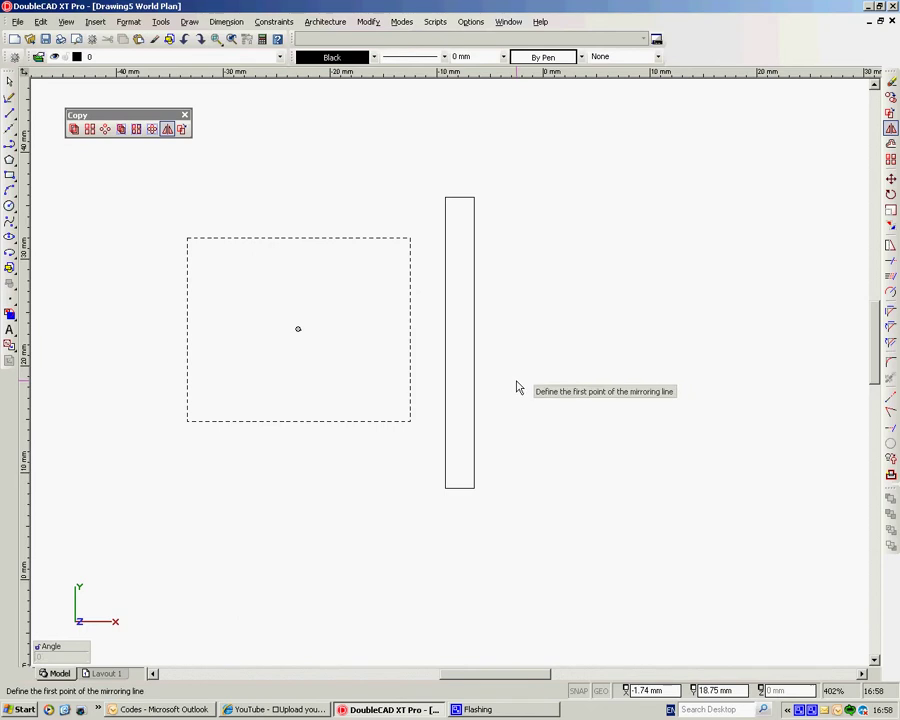
click(520, 378)
key(Escape)
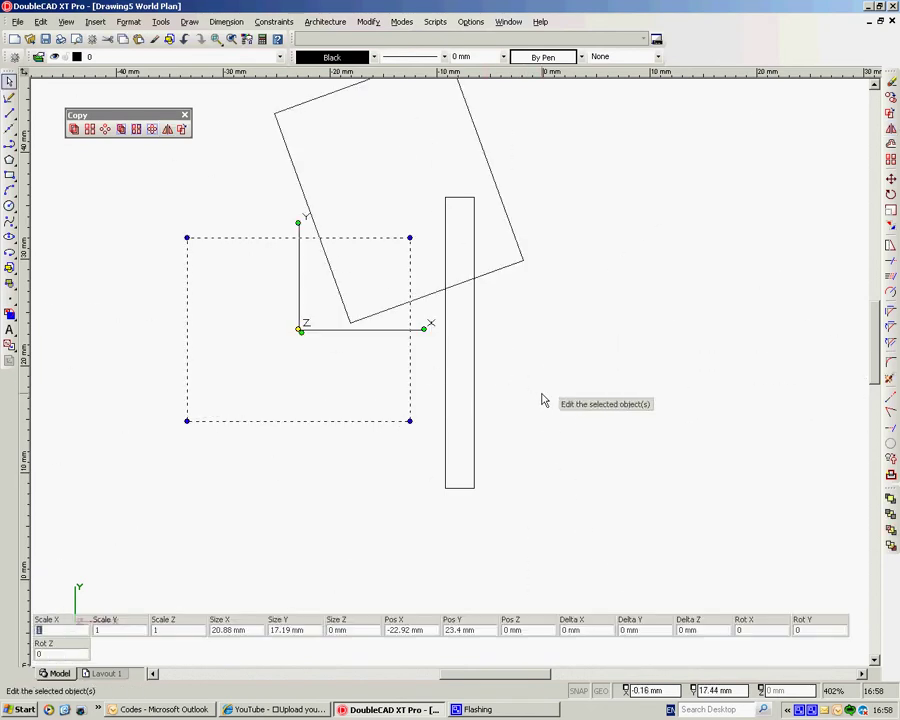
right_click(543, 400)
click(577, 418)
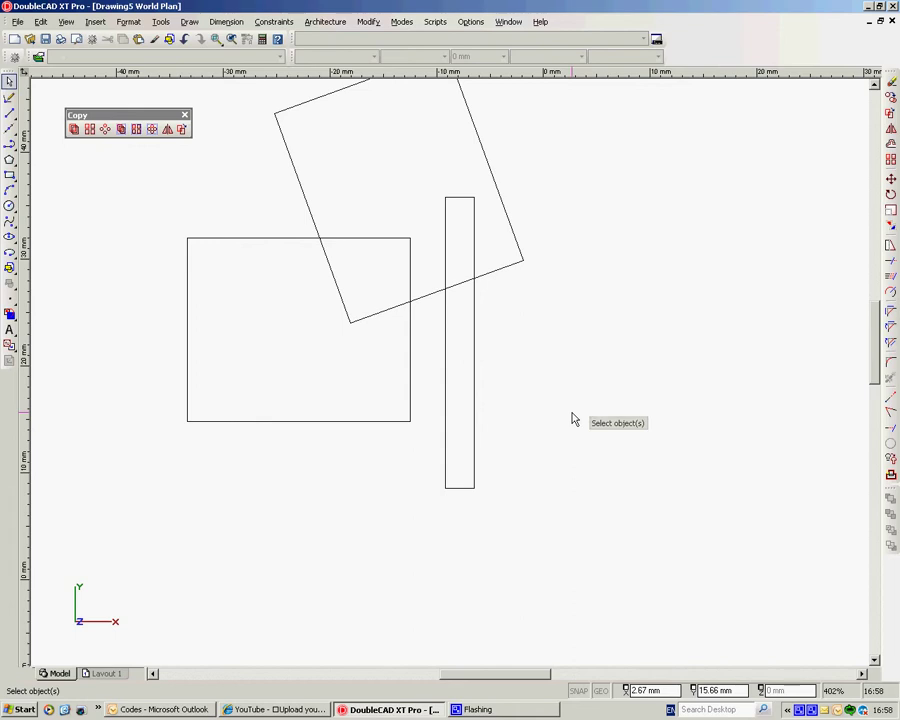
Step: Undo the tilted and thin rectangles and pan the rectangle to the upper left
key(ctrl+z)
key(ctrl+z)
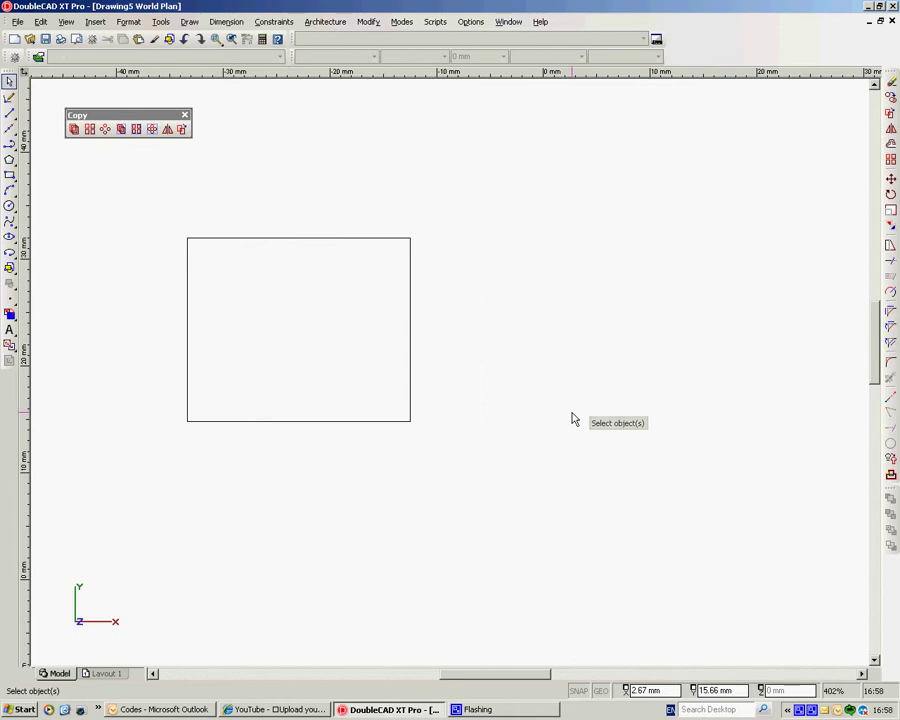
scroll(440, 395, down, 5)
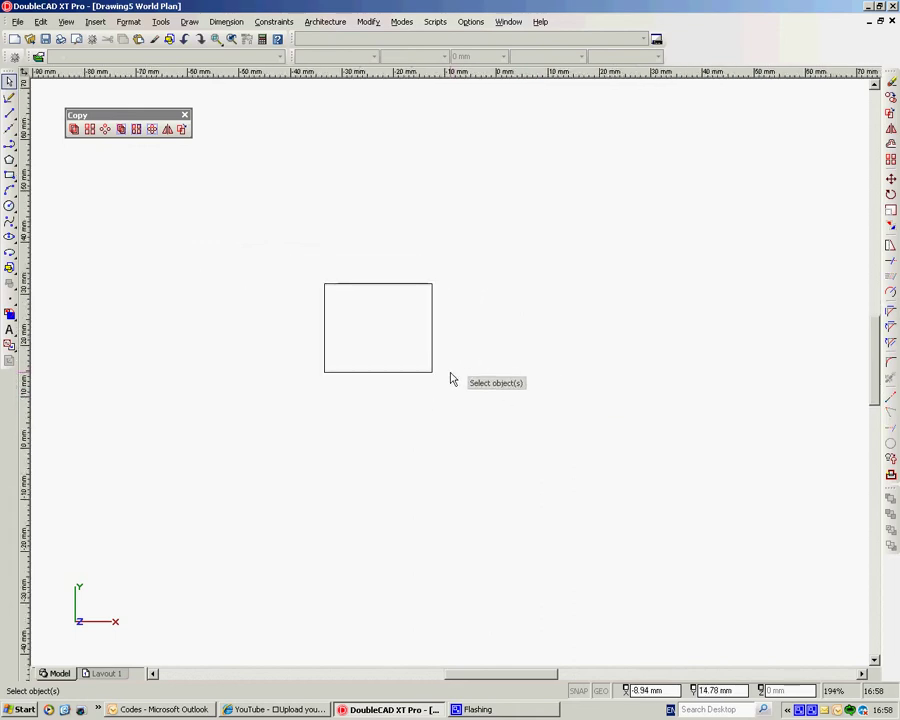
scroll(450, 375, down, 2)
middle_drag(394, 330, 174, 240)
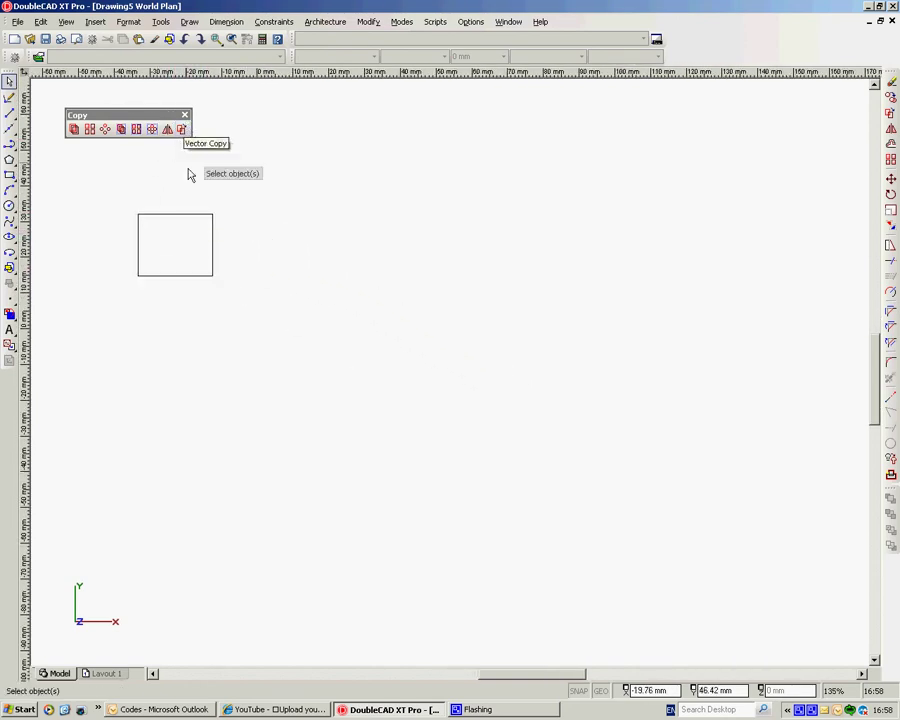
Step: Vector-copy the rectangle from its centre, then move the copy beside the original
click(193, 215)
click(181, 129)
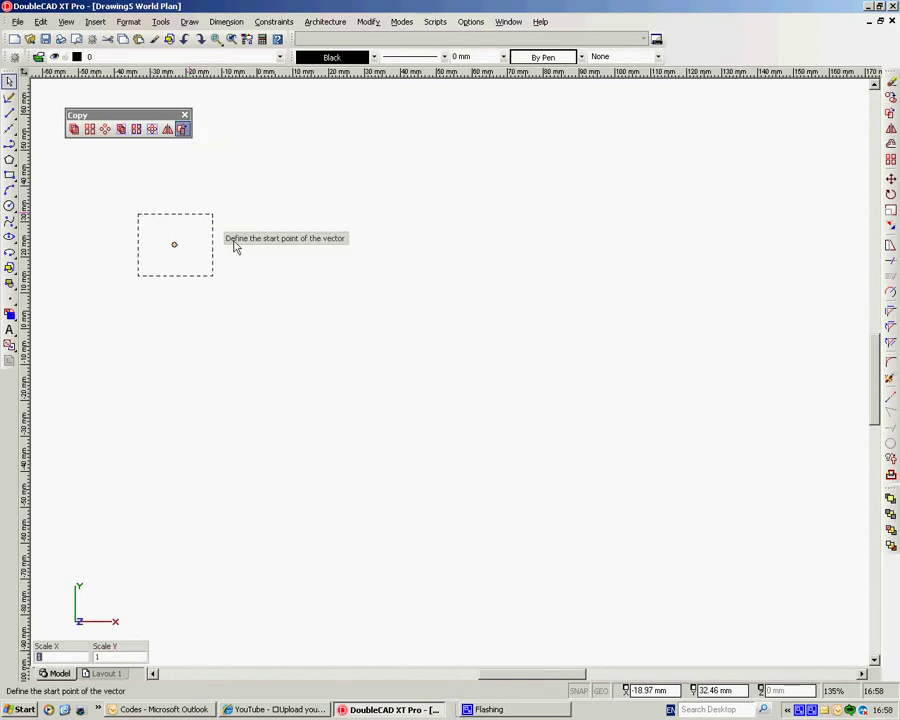
click(174, 244)
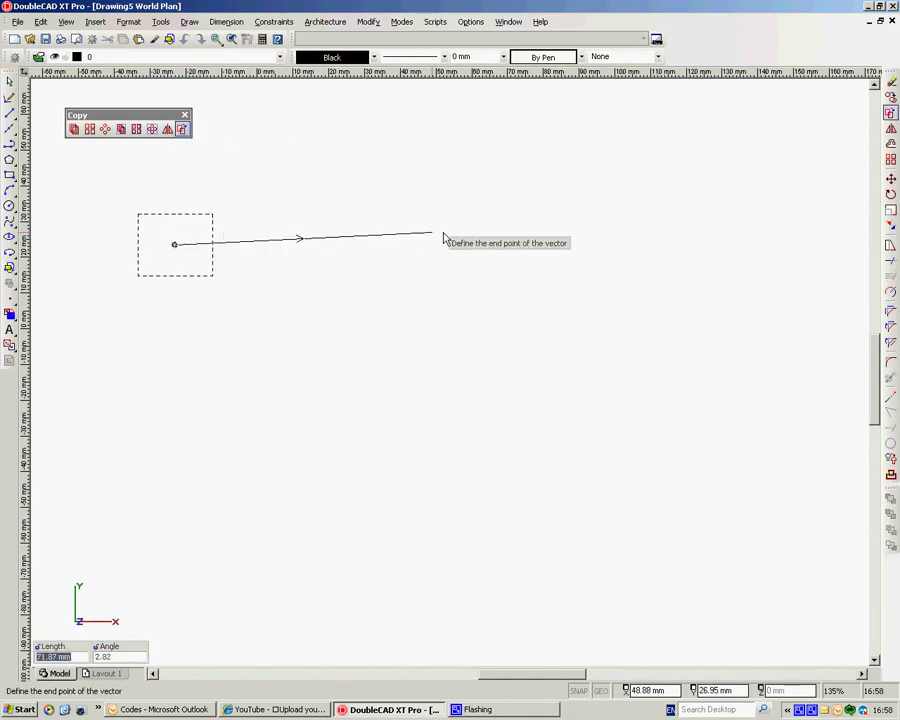
click(645, 185)
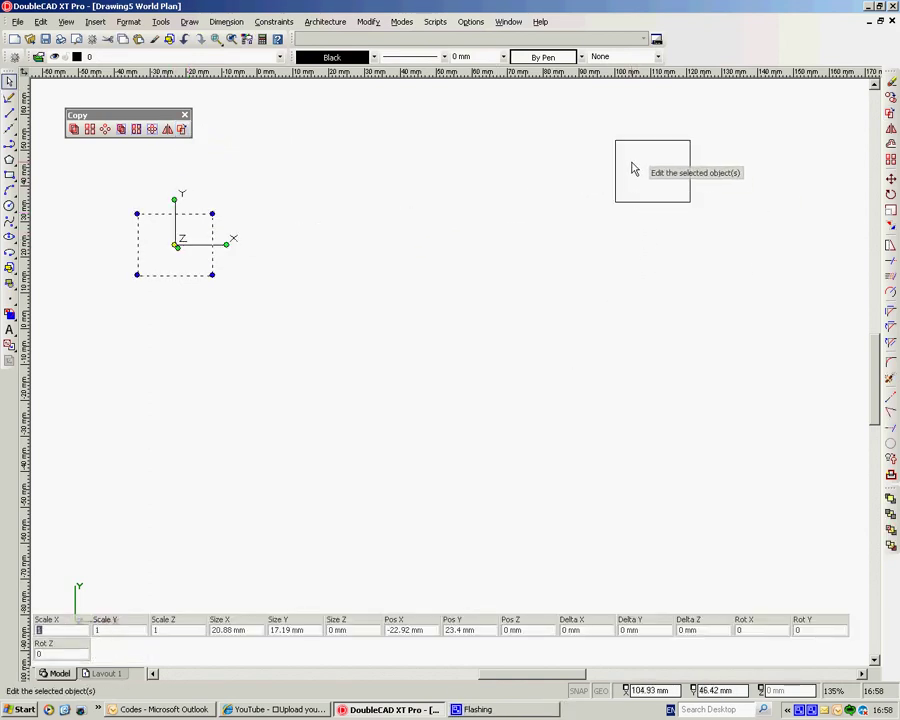
click(612, 172)
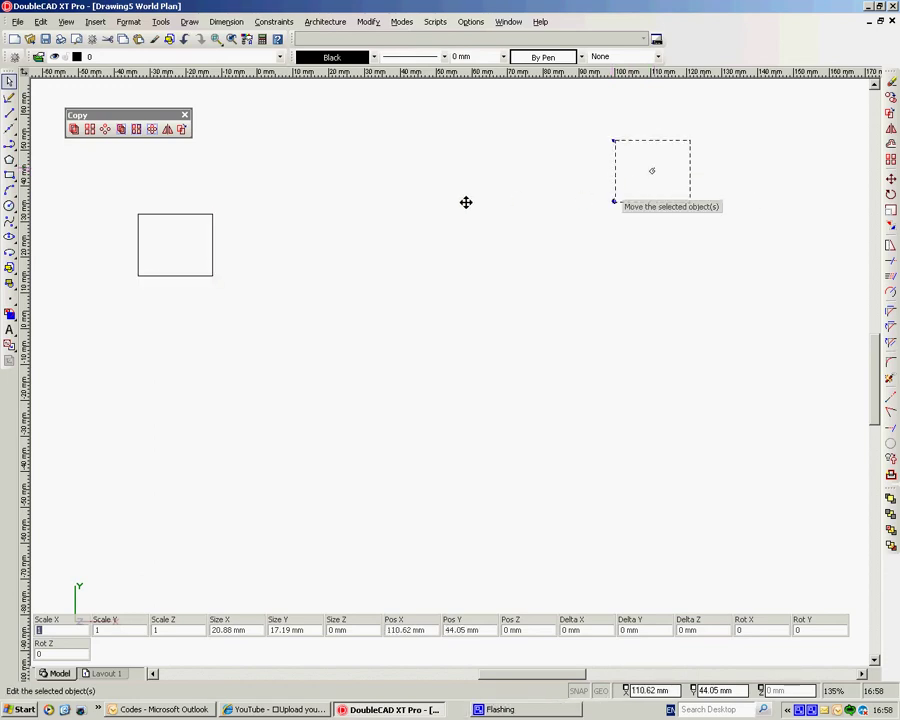
click(357, 233)
click(472, 346)
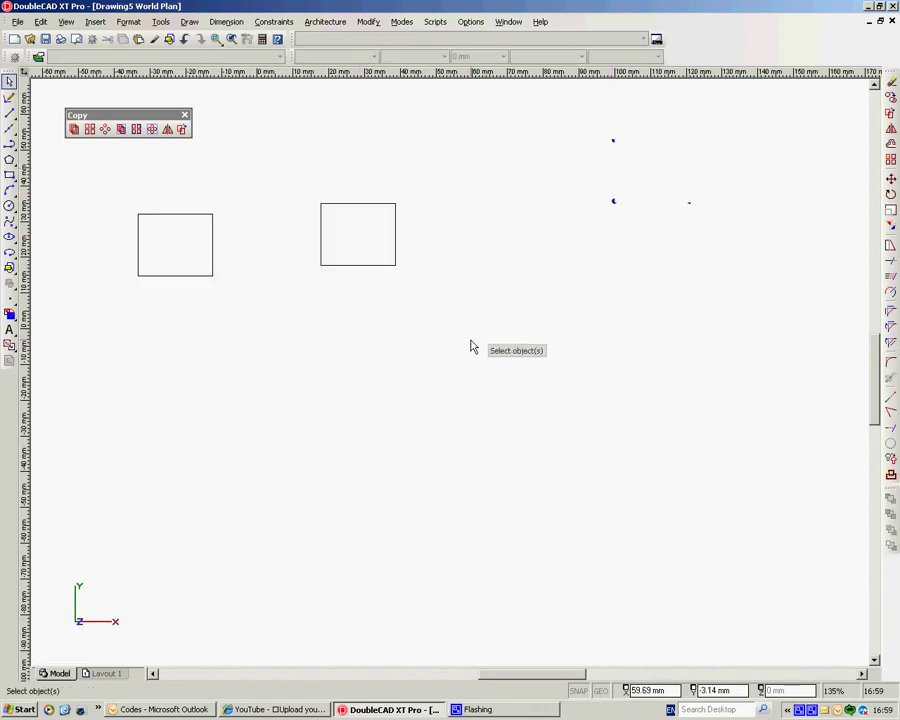
Step: Copy the left rectangle from its centre to the upper right, then clear the selection
middle_drag(266, 310, 452, 376)
scroll(452, 376, down, 1)
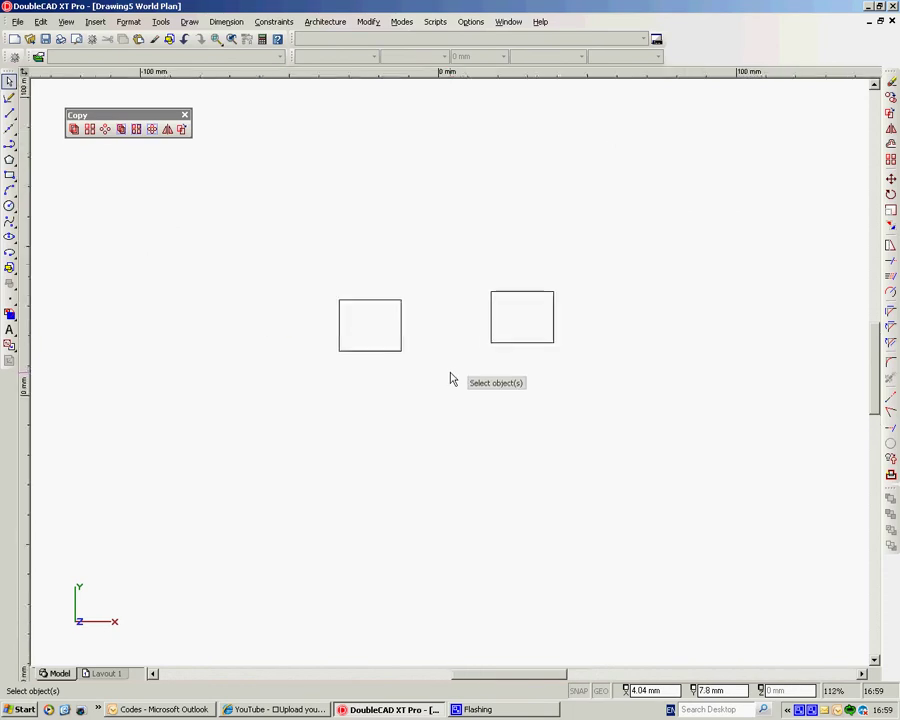
scroll(452, 374, up, 2)
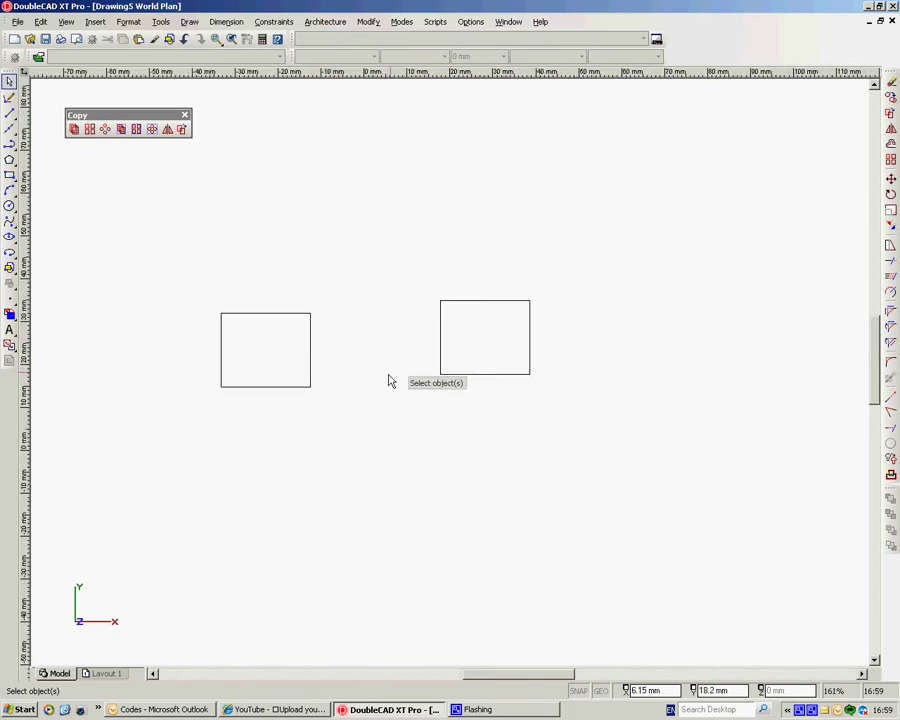
click(265, 313)
drag(265, 349, 422, 239)
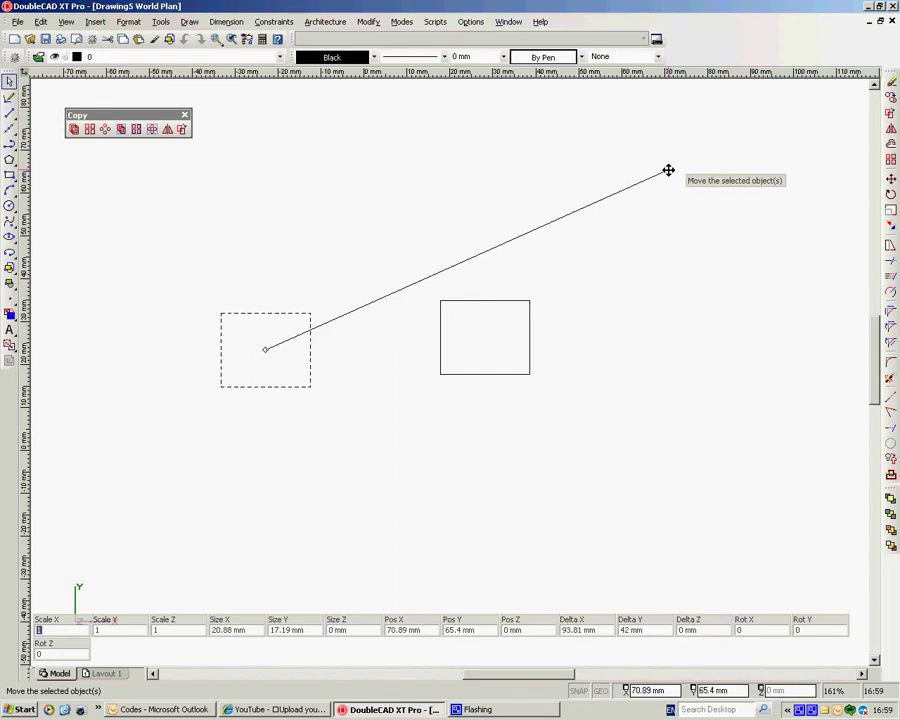
click(668, 170)
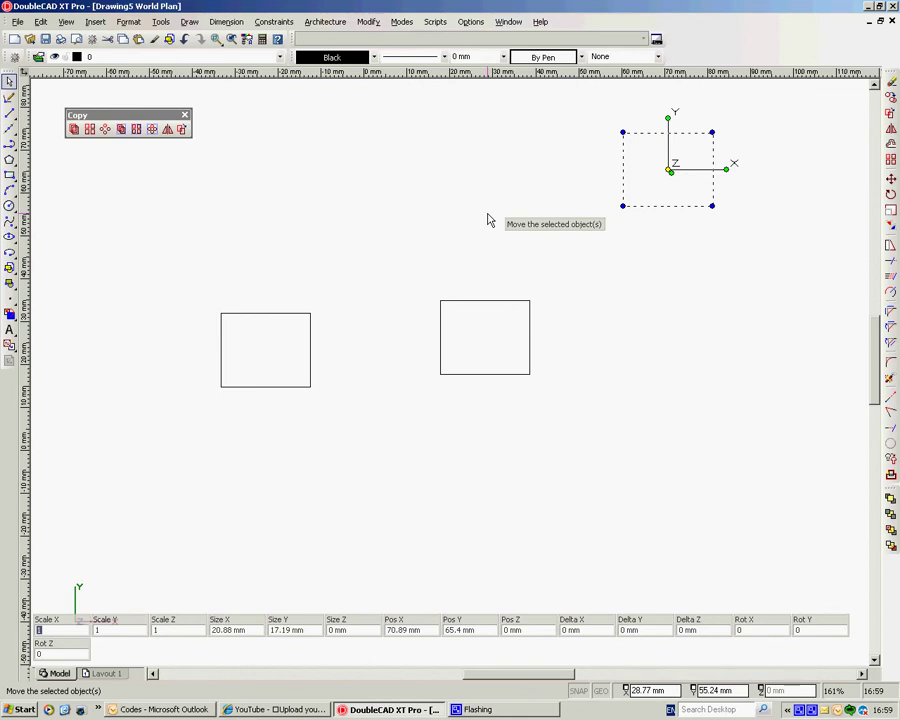
key(Escape)
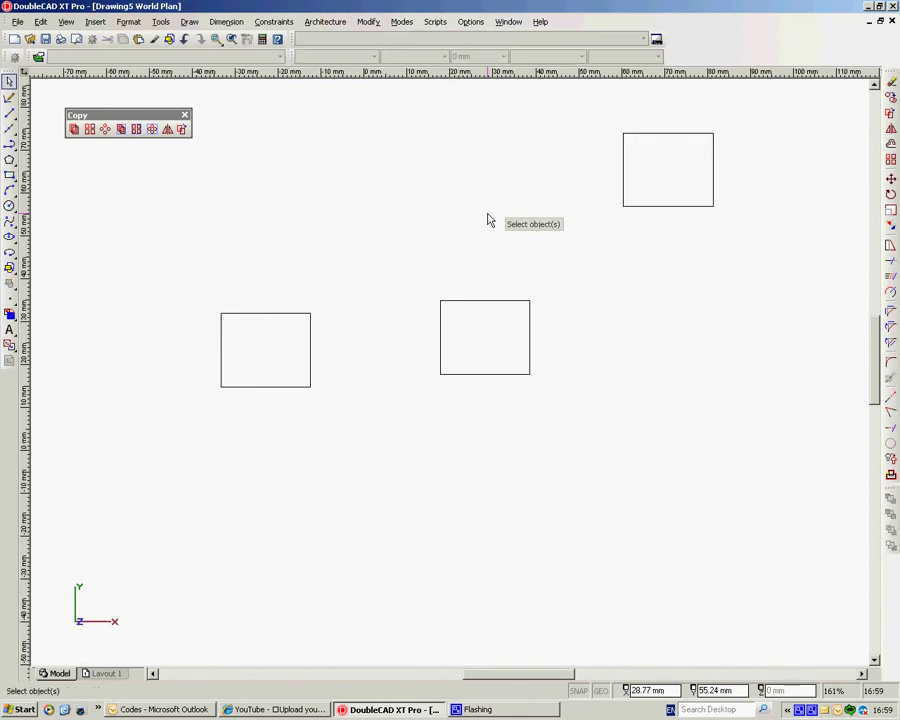
Step: Use Make Copy on the left rectangle to drop duplicates at the lower right and lower left
right_click(378, 199)
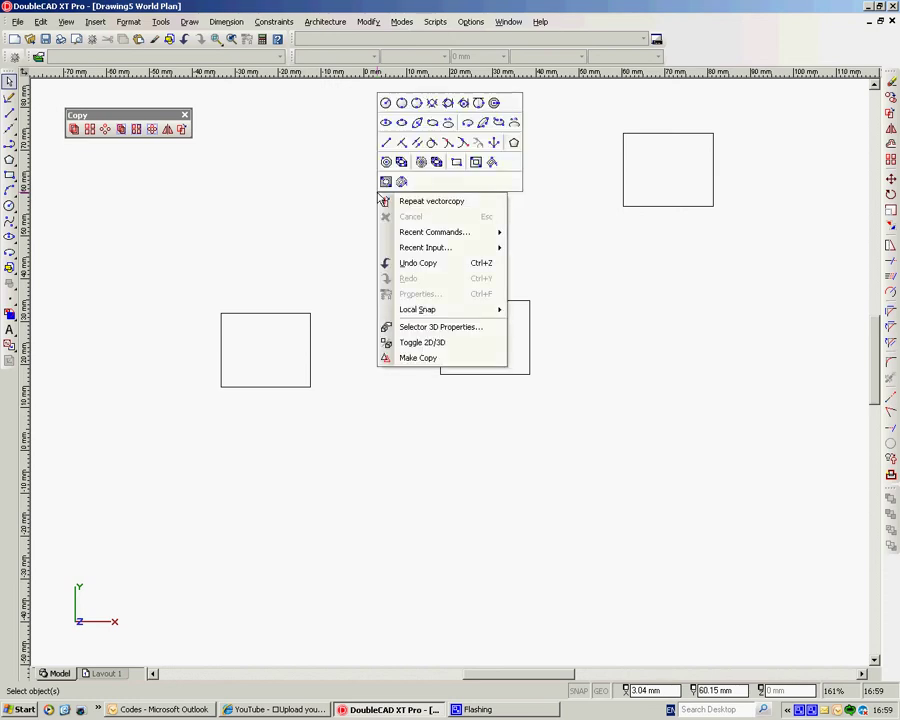
click(420, 357)
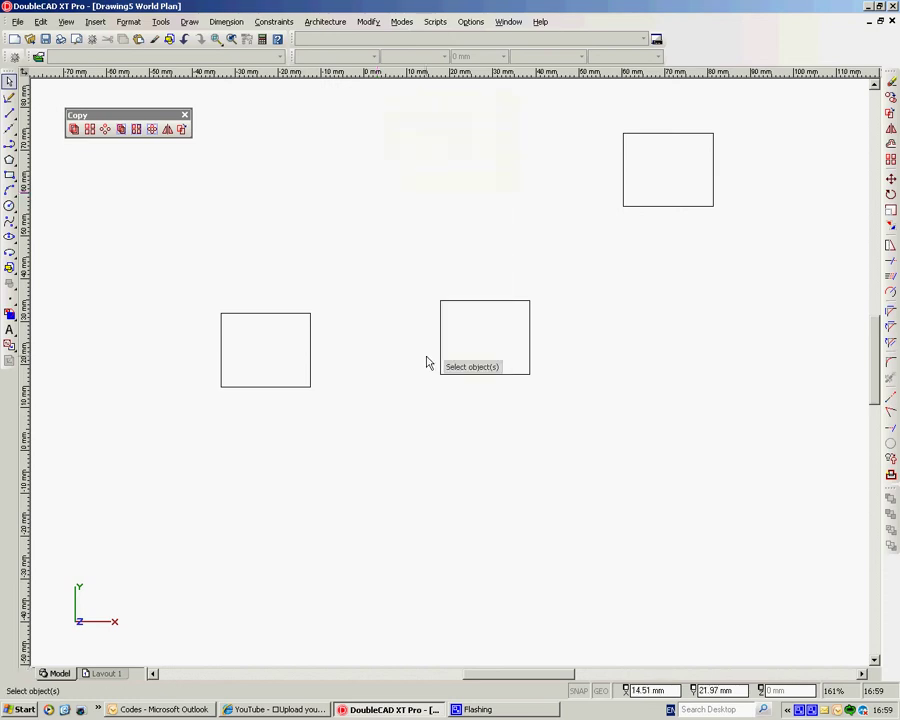
click(258, 314)
click(265, 350)
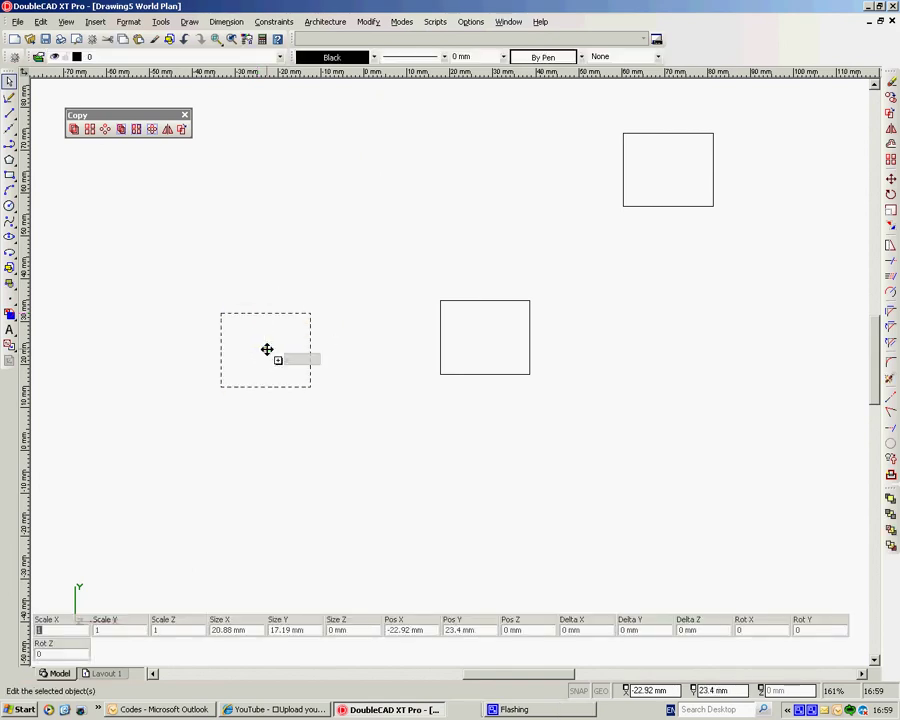
click(541, 488)
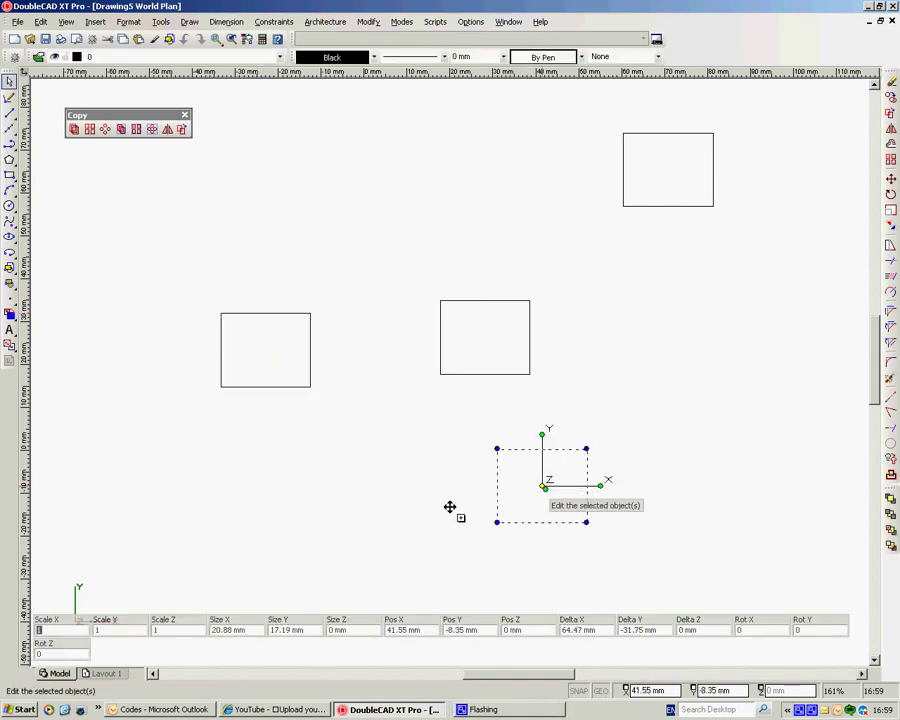
click(265, 366)
click(265, 348)
click(213, 520)
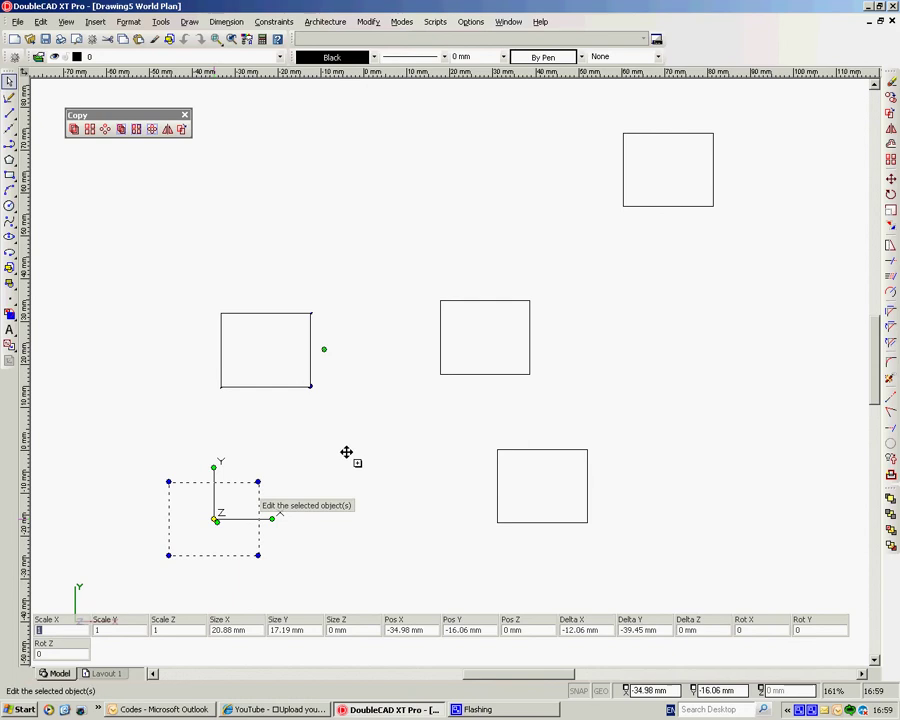
key(Escape)
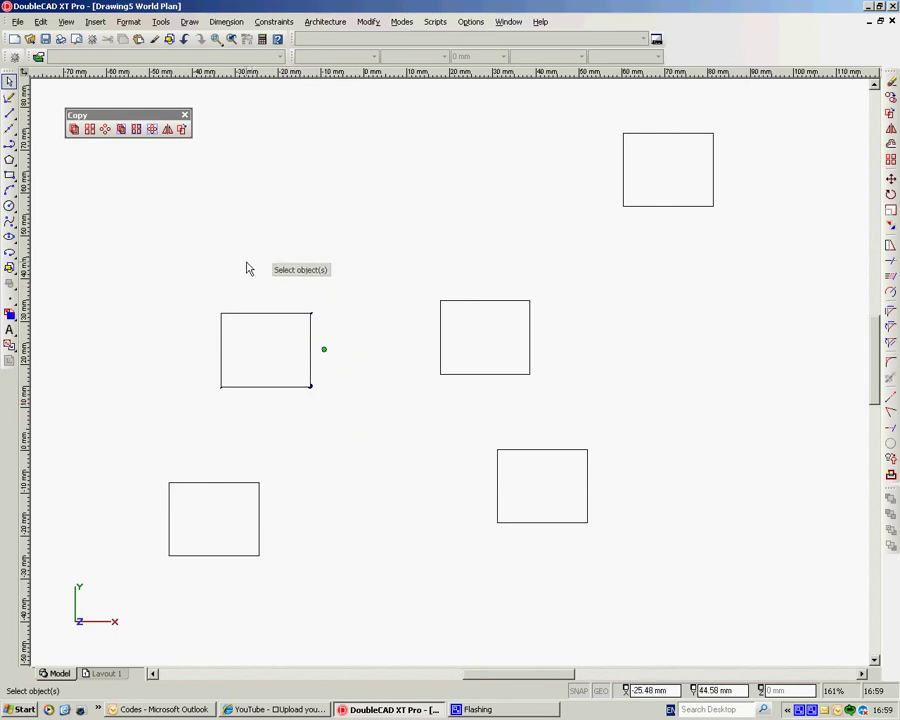
Step: Duplicate the centre rectangle to the upper left and to its left side, keeping both as copies
scroll(280, 356, down, 1)
scroll(486, 396, up, 3)
scroll(432, 380, down, 2)
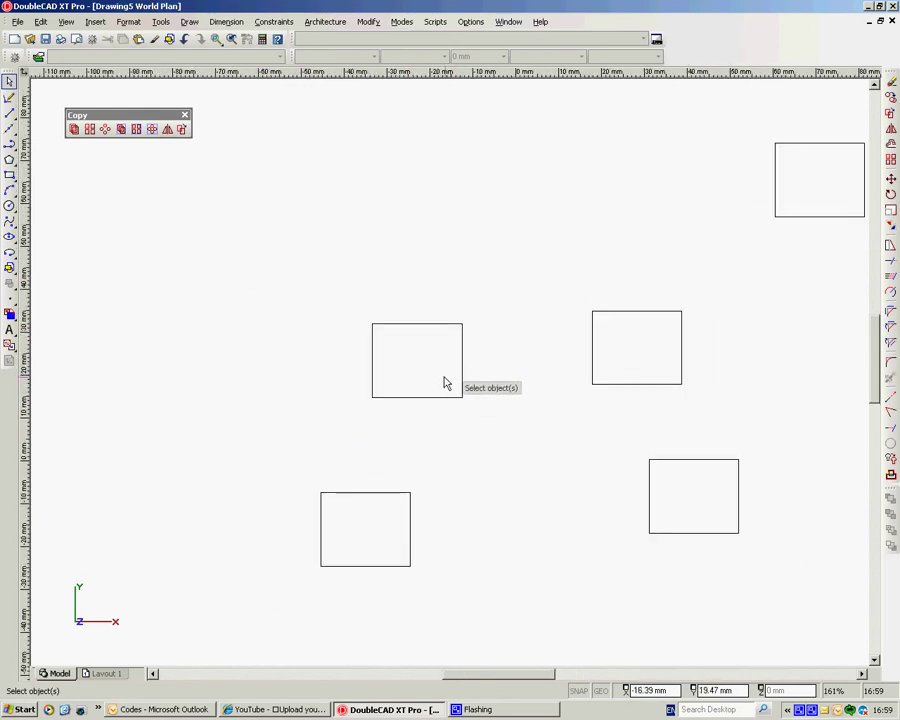
click(425, 360)
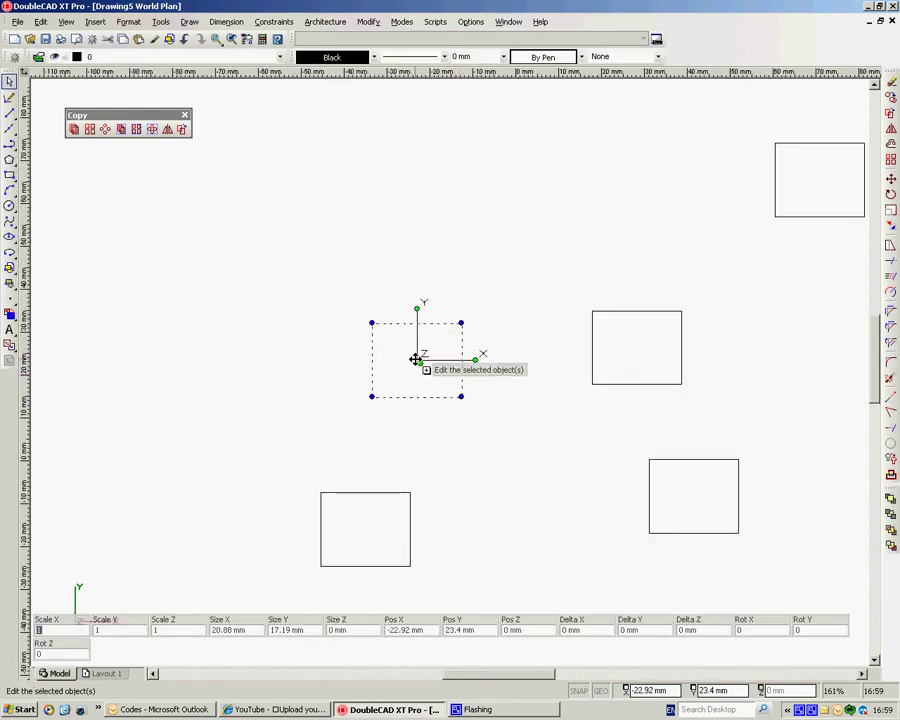
drag(362, 295, 262, 170)
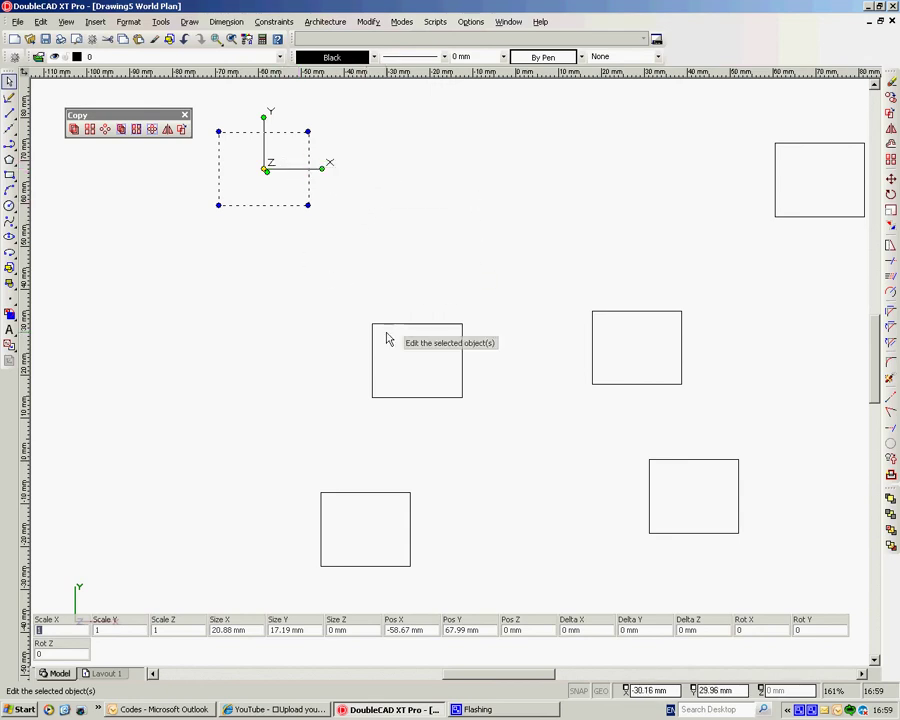
click(418, 370)
drag(420, 361, 197, 320)
right_click(317, 277)
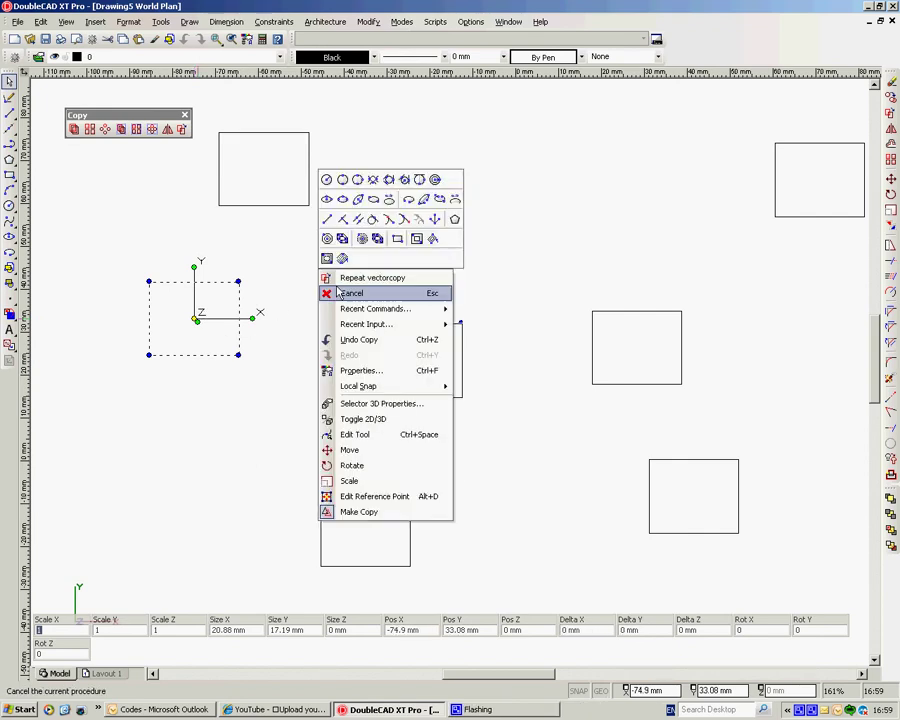
click(359, 512)
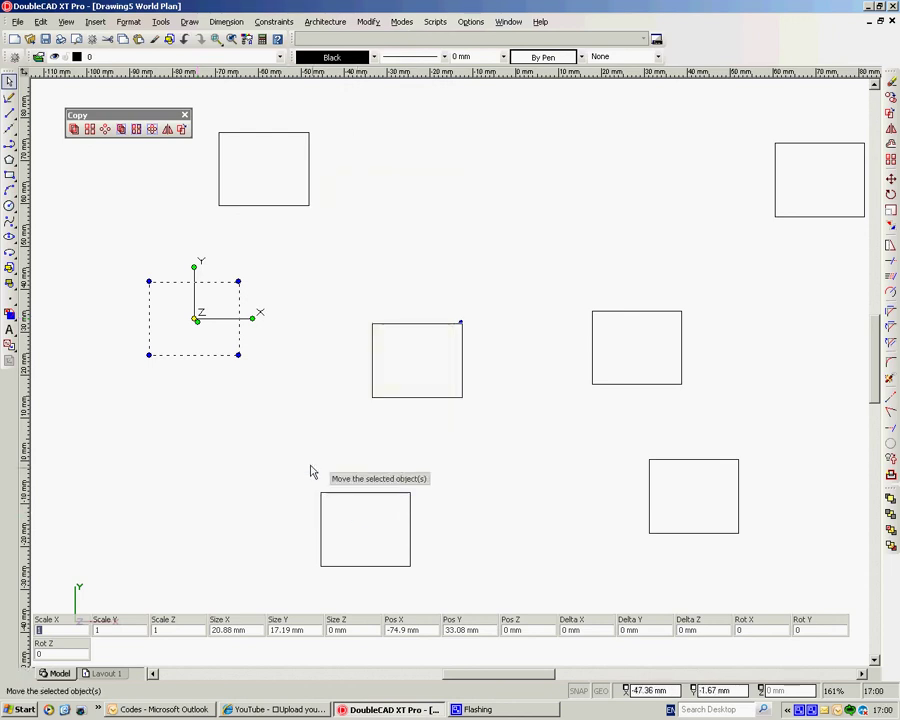
click(282, 425)
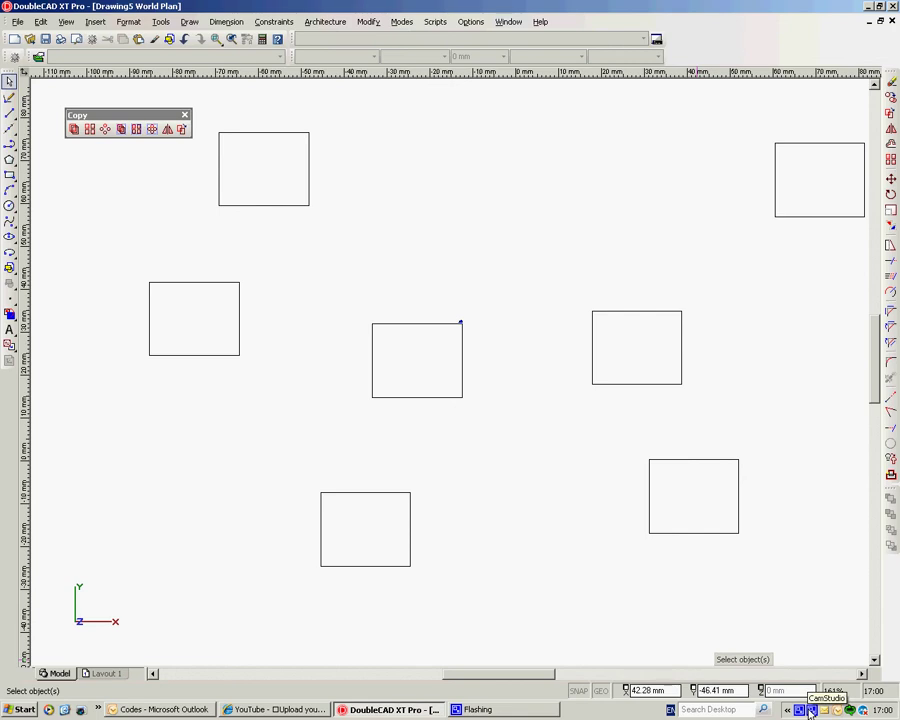
right_click(812, 712)
click(832, 665)
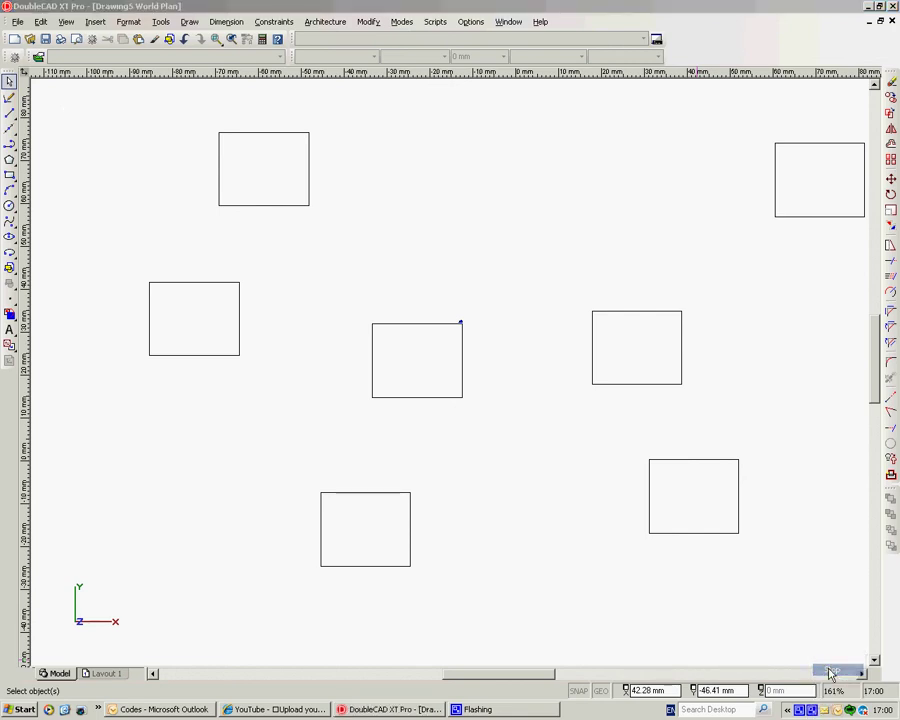